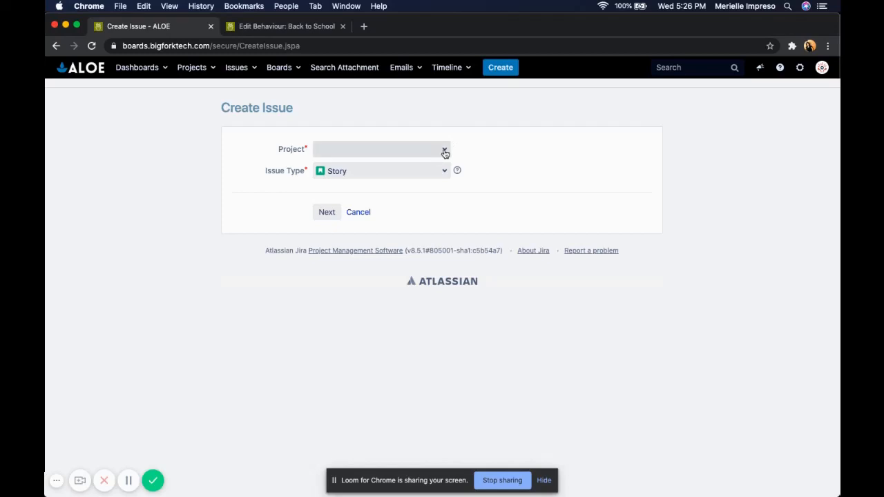
Step: Start a new Student issue in the Back to School Student Record project
{"action": "left_click", "coordinate": [443, 151]}
{"action": "left_click", "coordinate": [419, 184]}
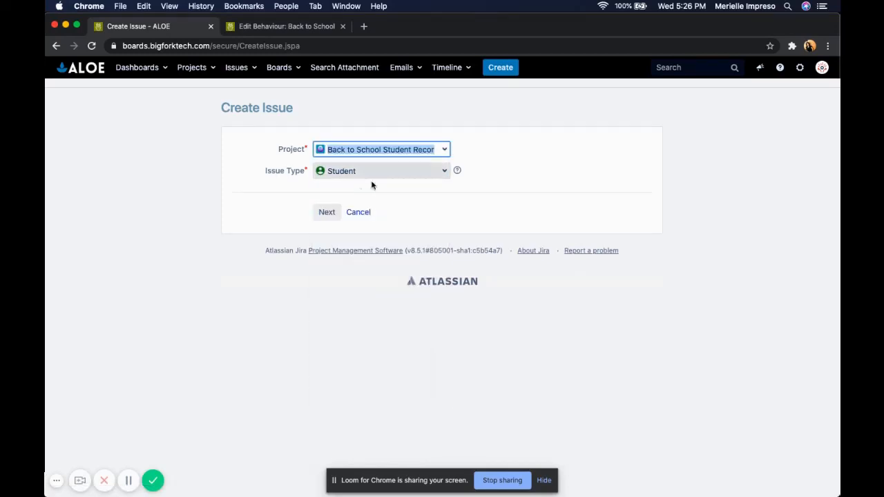
{"action": "left_click", "coordinate": [328, 212]}
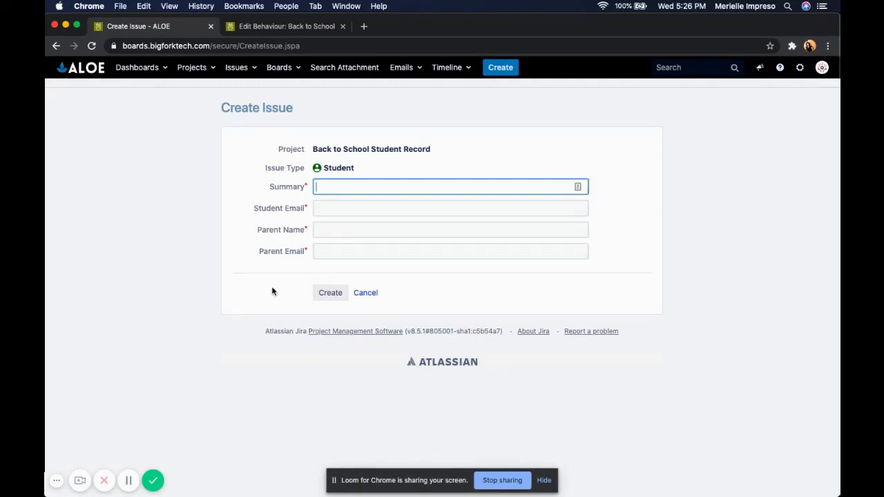
Step: Enter the student's full name as the issue summary
{"action": "type", "text": "C"}
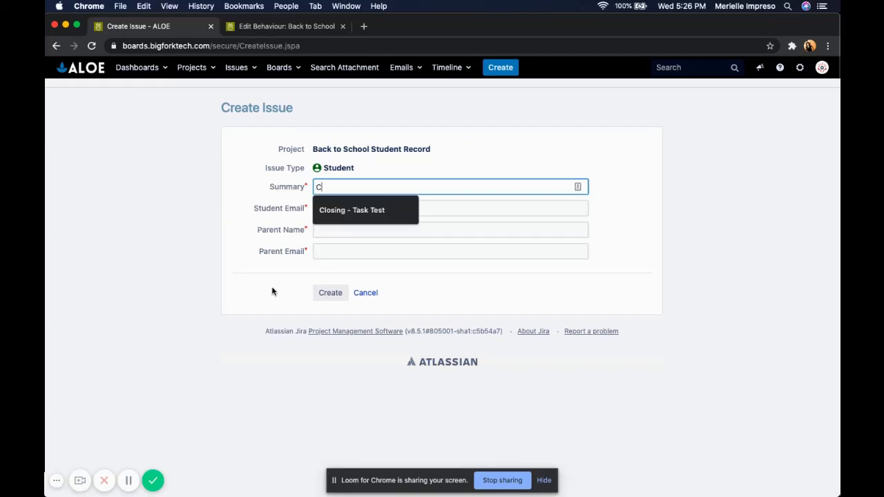
{"action": "key", "text": "BackSpace"}
{"action": "type", "text": "M"}
{"action": "key", "text": "BackSpace"}
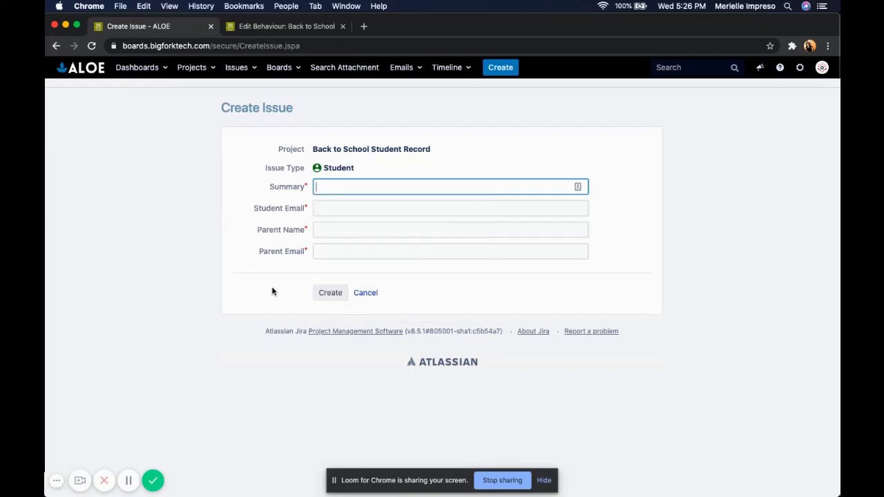
Step: Fill in the student's e-mail address in the Student Email field
{"action": "key", "text": "Tab"}
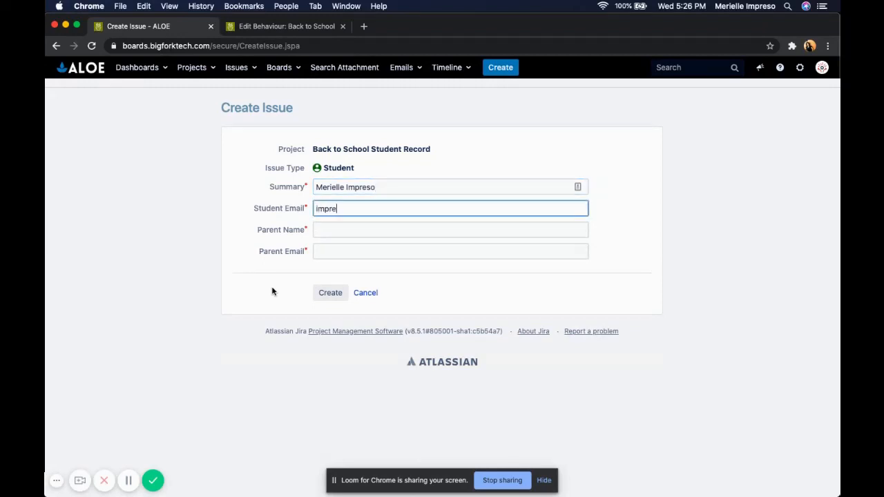
{"action": "key", "text": "Tab"}
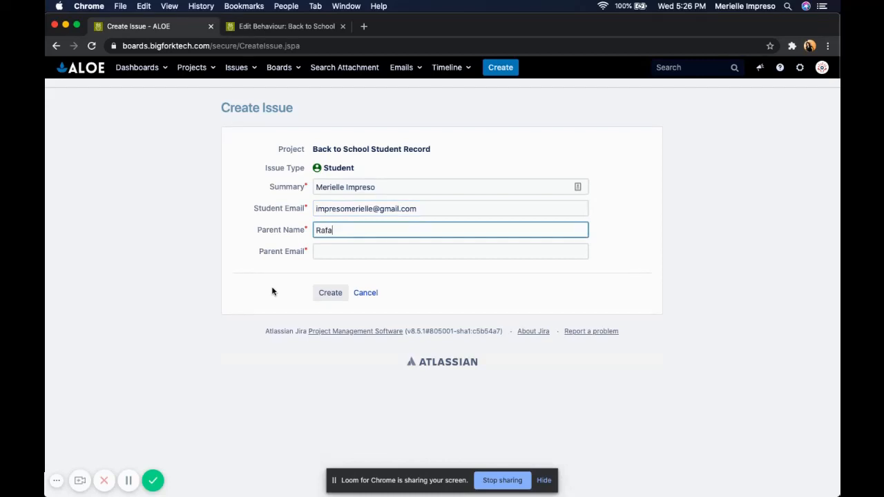
Step: Fill in the parent's name and the parent's e-mail, then create the student issue
{"action": "key", "text": "Tab"}
{"action": "type", "text": "me"}
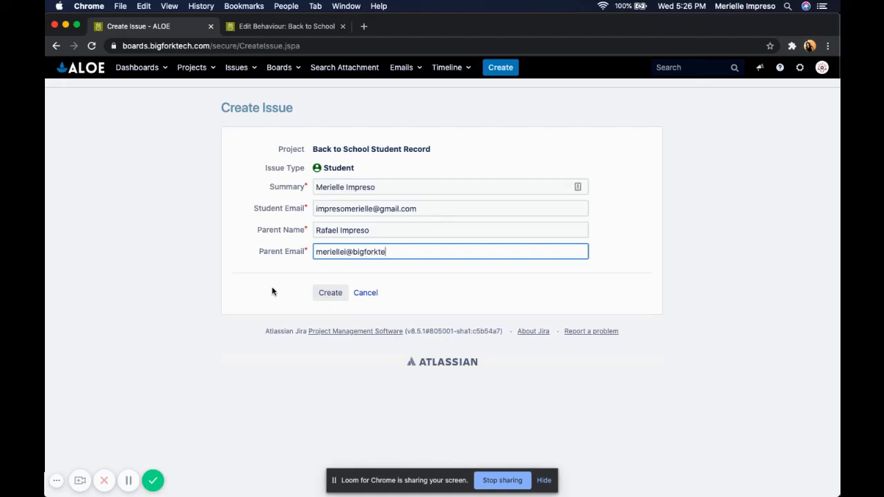
{"action": "left_click", "coordinate": [330, 293]}
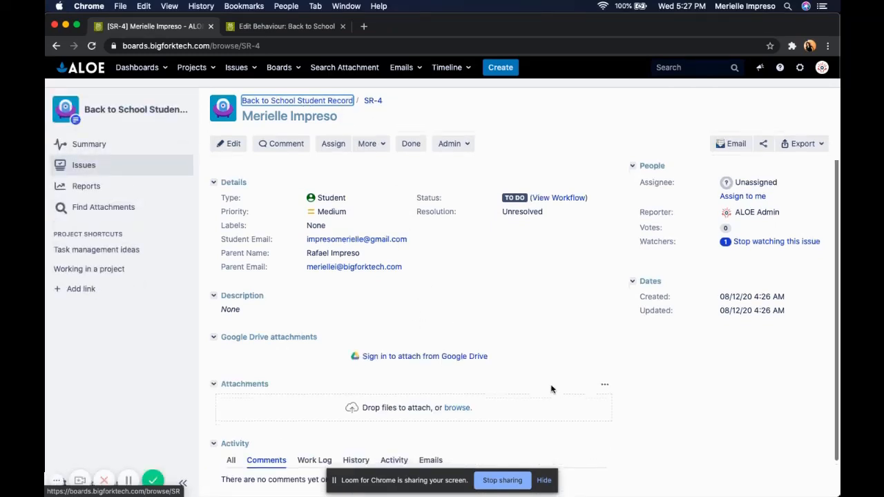
Step: Open a new Subject issue in the Back to School project with the summary Language Arts
{"action": "scroll", "coordinate": [550, 389], "scroll_direction": "down", "scroll_amount": 2}
{"action": "scroll", "coordinate": [550, 388], "scroll_direction": "up", "scroll_amount": 1}
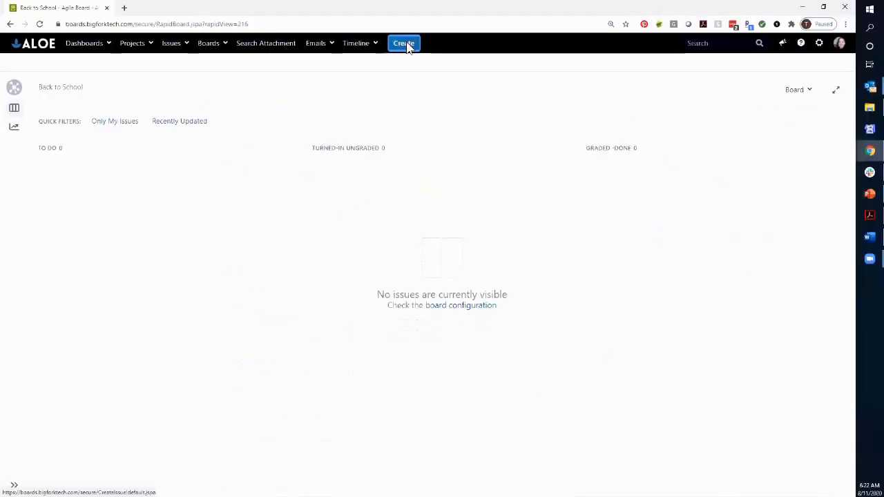
{"action": "left_click", "coordinate": [404, 43]}
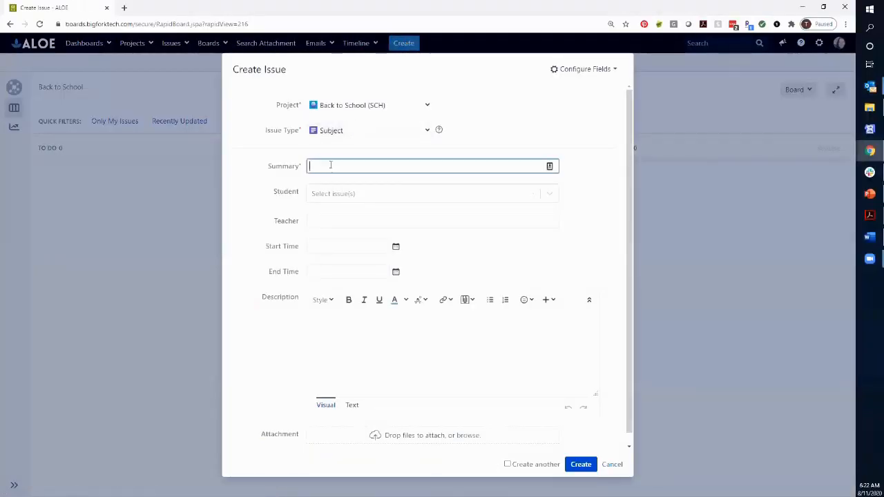
{"action": "type", "text": "Lanuga"}
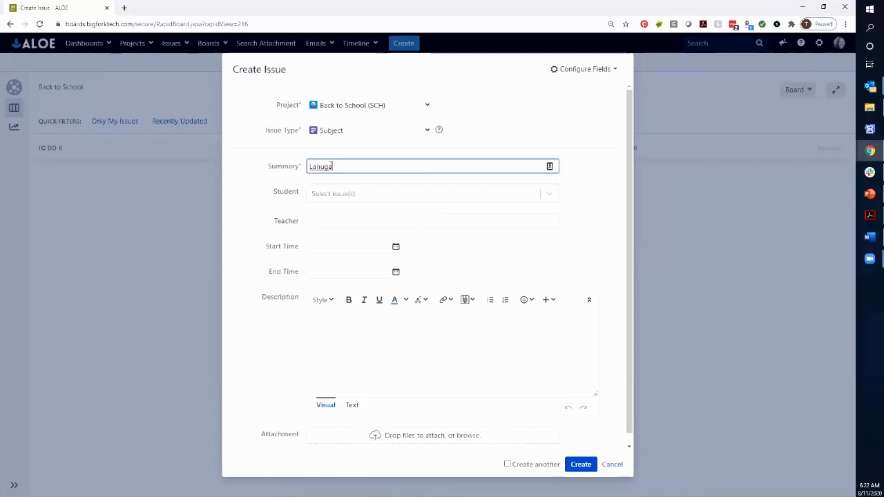
{"action": "key", "text": "BackSpace"}
{"action": "key", "text": "BackSpace"}
{"action": "key", "text": "BackSpace"}
{"action": "type", "text": "guage Arts"}
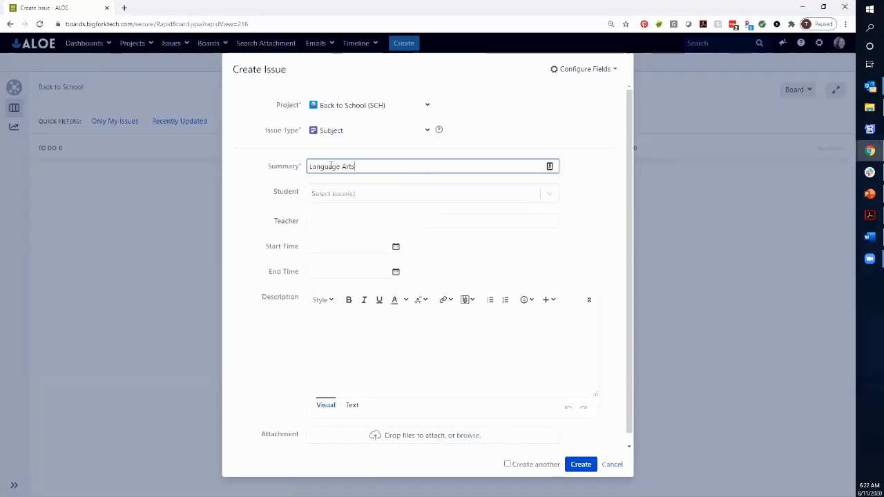
{"action": "key", "text": "Tab"}
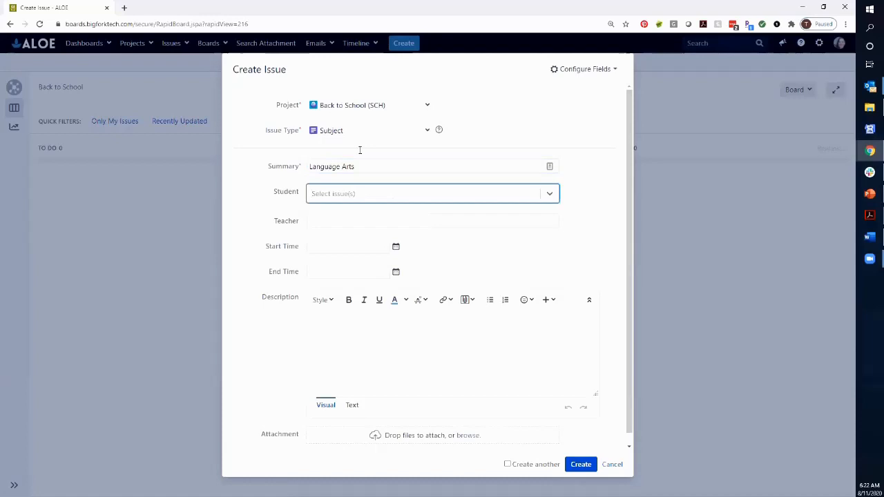
Step: Link the student record by searching the Student field, and enter the teacher's name
{"action": "left_click", "coordinate": [343, 195]}
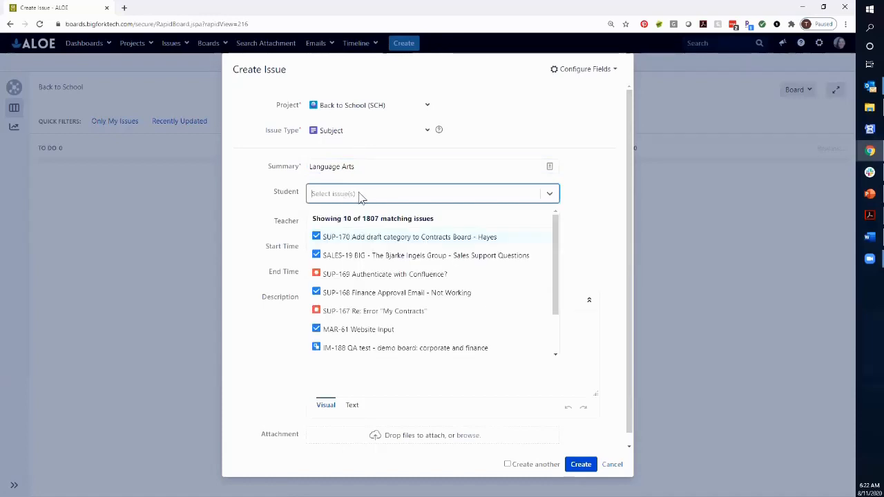
{"action": "type", "text": "sla"}
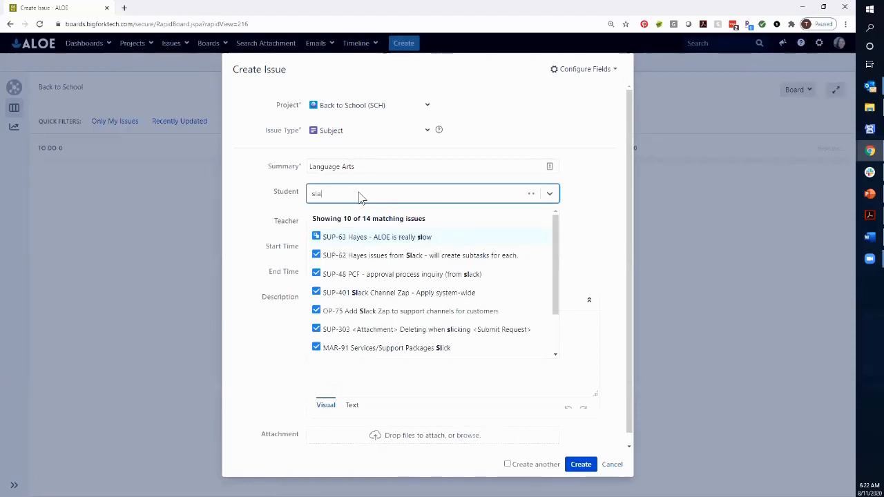
{"action": "type", "text": "te"}
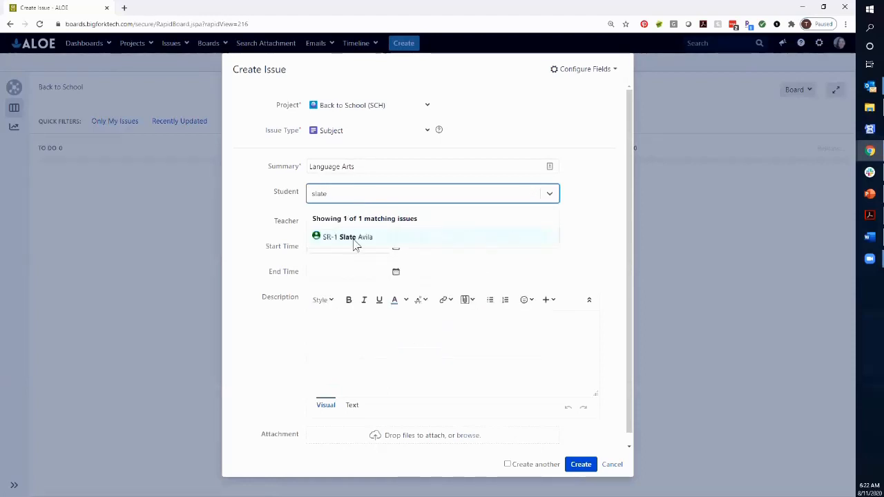
{"action": "left_click", "coordinate": [353, 238]}
{"action": "left_click", "coordinate": [340, 220]}
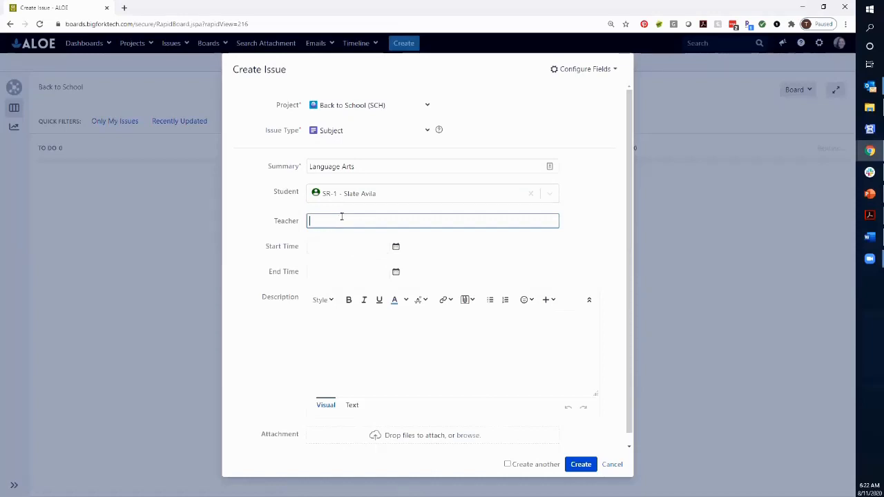
{"action": "type", "text": "Mrs. Yu"}
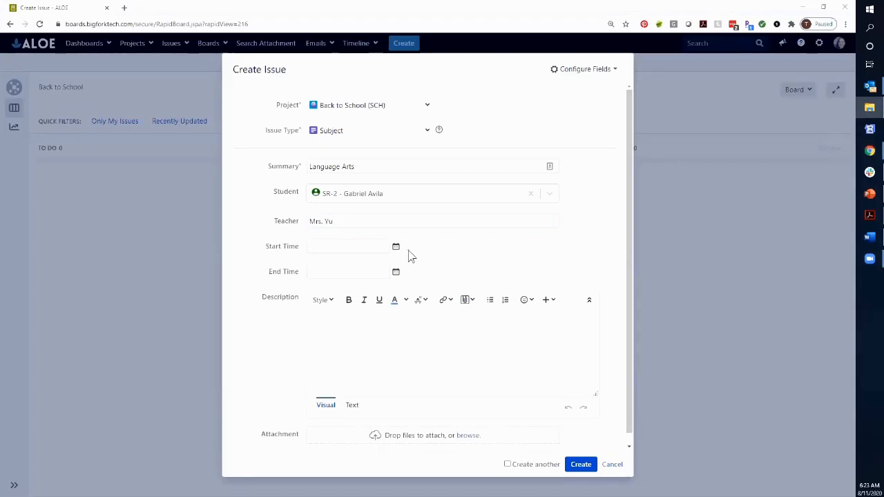
Step: Set the start time to 13/Aug/20 07:50 AM using the date picker and editing the minutes
{"action": "left_click", "coordinate": [396, 249]}
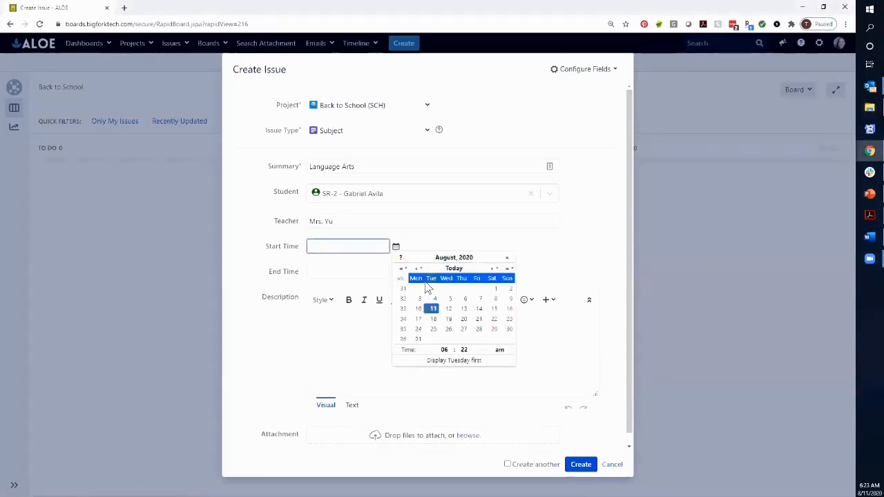
{"action": "left_click", "coordinate": [444, 350]}
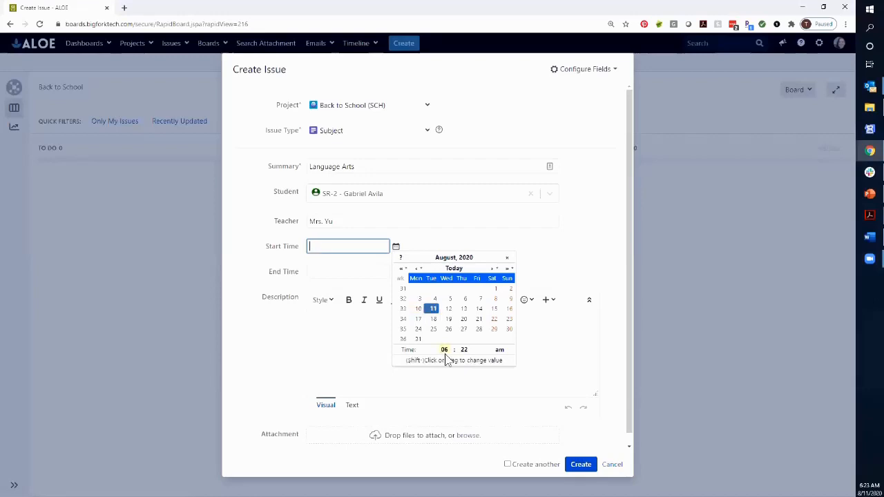
{"action": "left_click", "coordinate": [464, 312]}
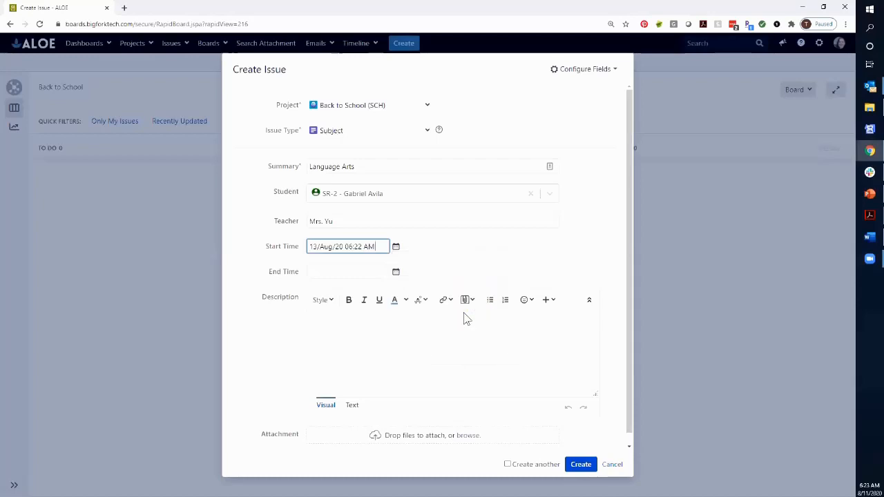
{"action": "left_click", "coordinate": [396, 247]}
{"action": "left_click", "coordinate": [446, 350]}
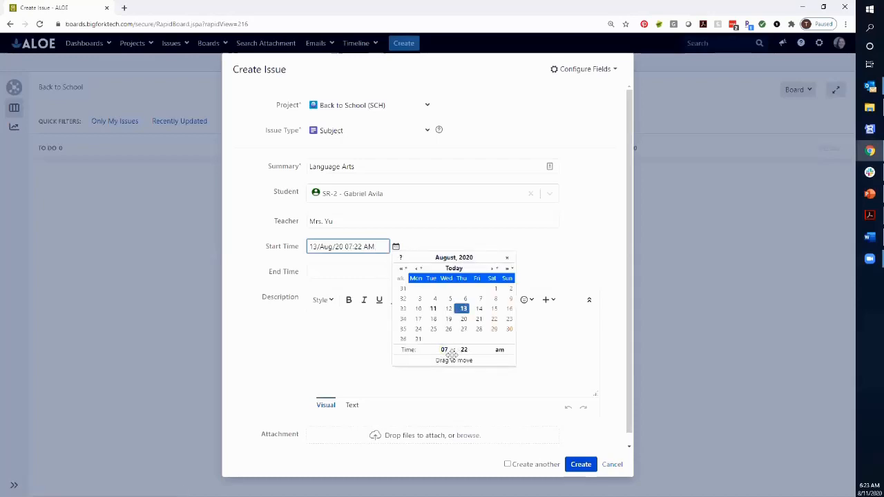
{"action": "left_click", "coordinate": [464, 350]}
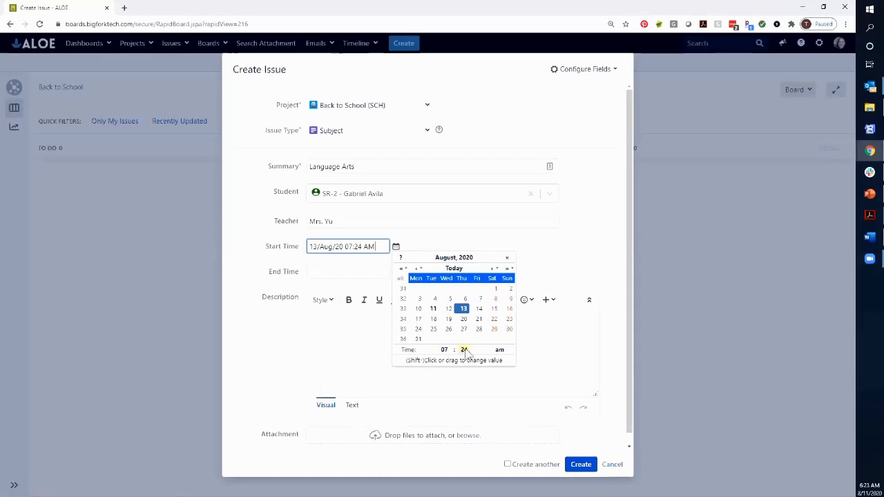
{"action": "left_click", "coordinate": [465, 350]}
{"action": "left_click", "coordinate": [466, 350]}
{"action": "left_click", "coordinate": [466, 351]}
{"action": "left_click", "coordinate": [357, 246]}
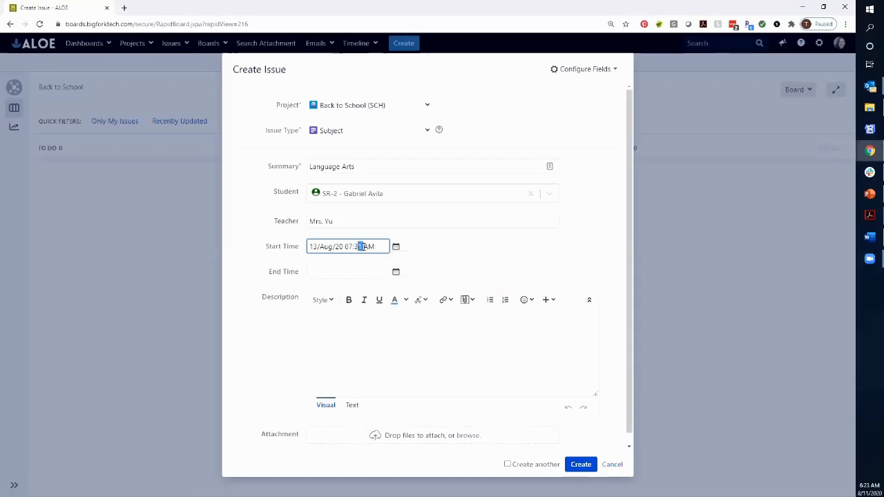
{"action": "left_click_drag", "start_coordinate": [355, 247], "coordinate": [360, 247]}
{"action": "type", "text": "50"}
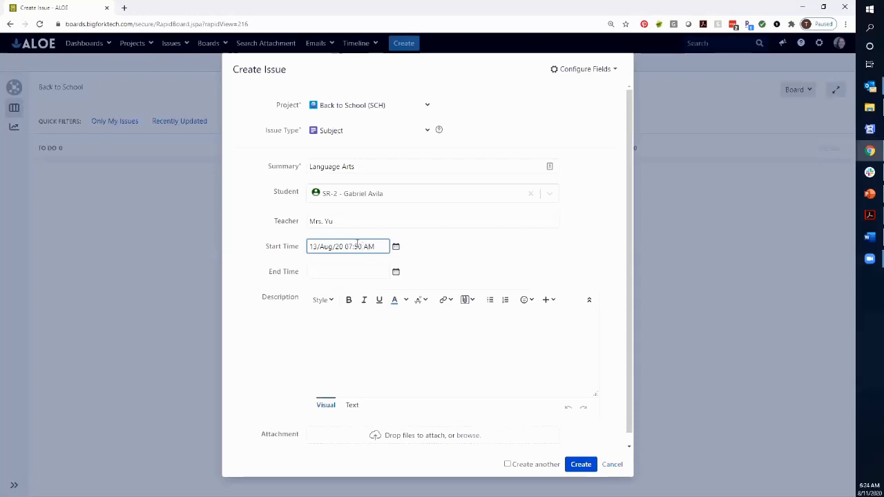
Step: Set the end time to 13/Aug/20 08:55 AM
{"action": "left_click", "coordinate": [348, 271]}
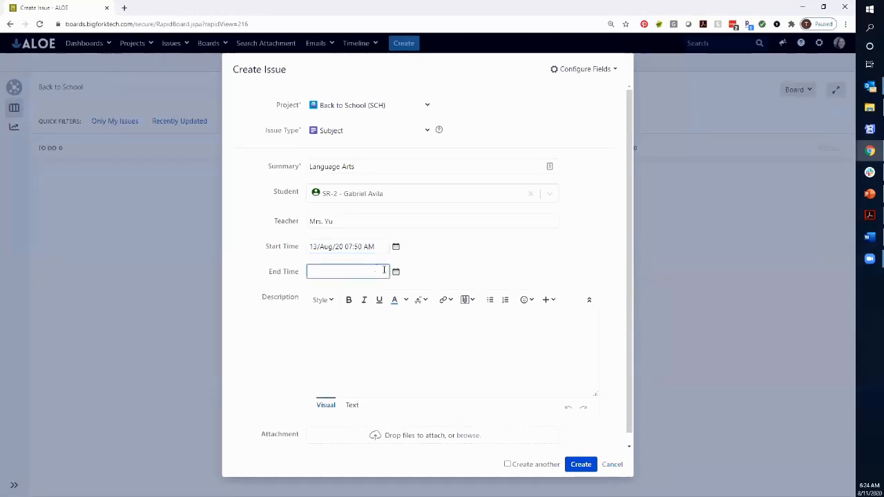
{"action": "left_click", "coordinate": [397, 273]}
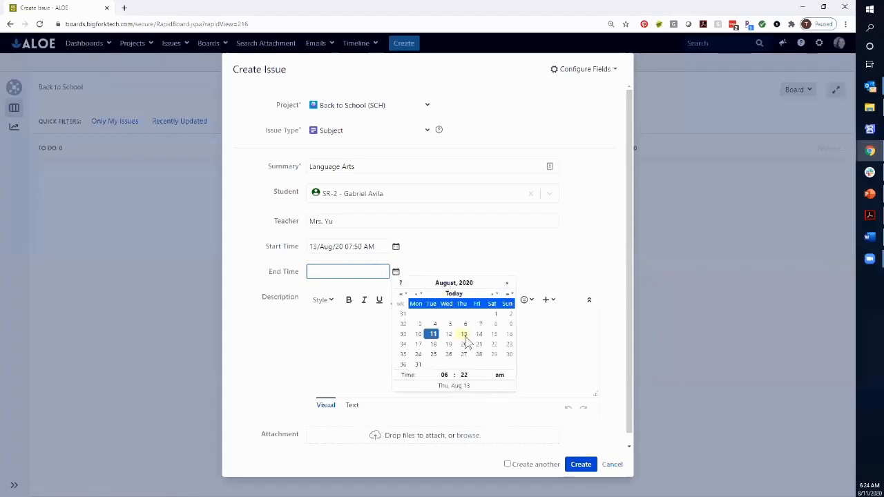
{"action": "left_click", "coordinate": [432, 333]}
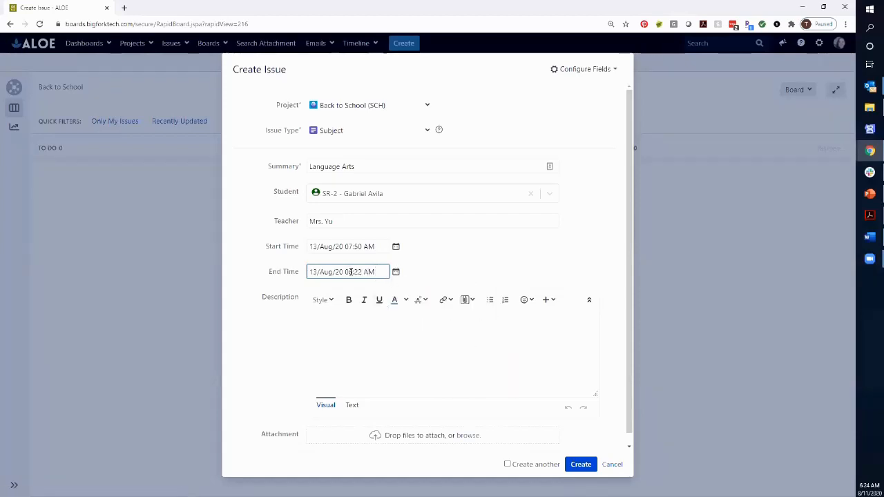
{"action": "left_click_drag", "start_coordinate": [349, 272], "coordinate": [358, 271]}
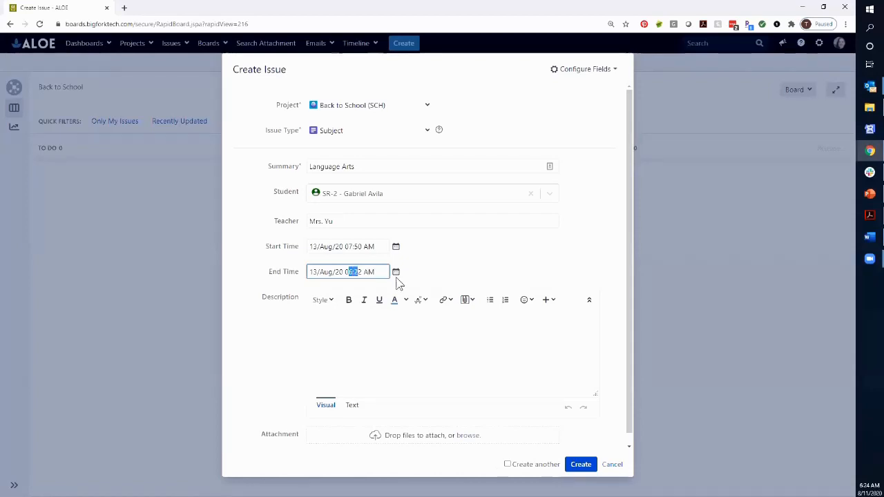
{"action": "type", "text": "8:55"}
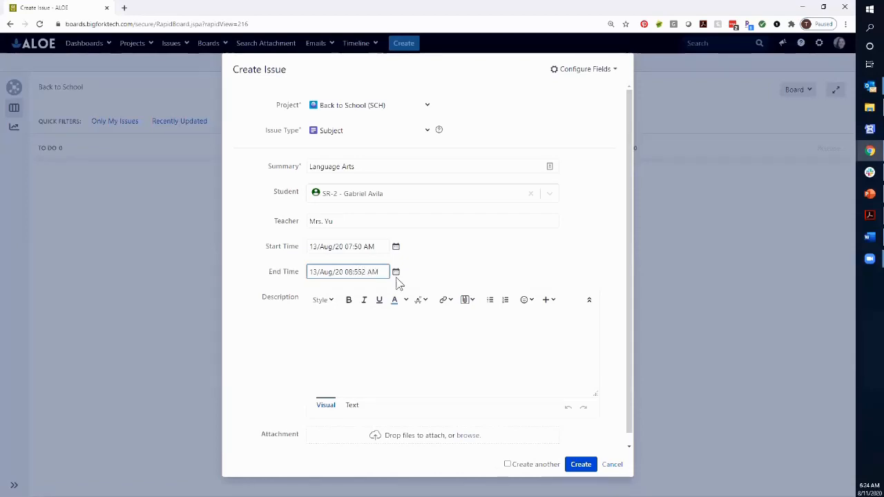
{"action": "key", "text": "Delete"}
Step: Change the start time to 8:10 and create the Subject issue
{"action": "scroll", "coordinate": [446, 335], "scroll_direction": "down", "scroll_amount": 1}
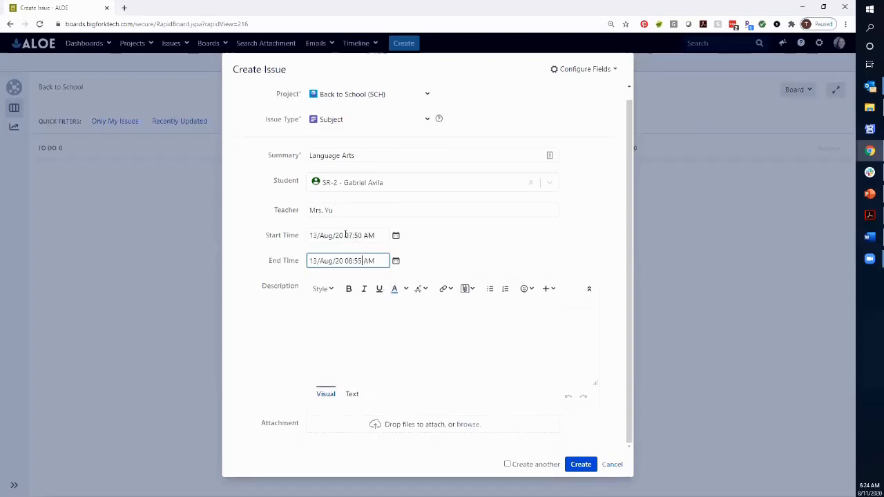
{"action": "left_click_drag", "start_coordinate": [350, 236], "coordinate": [360, 236]}
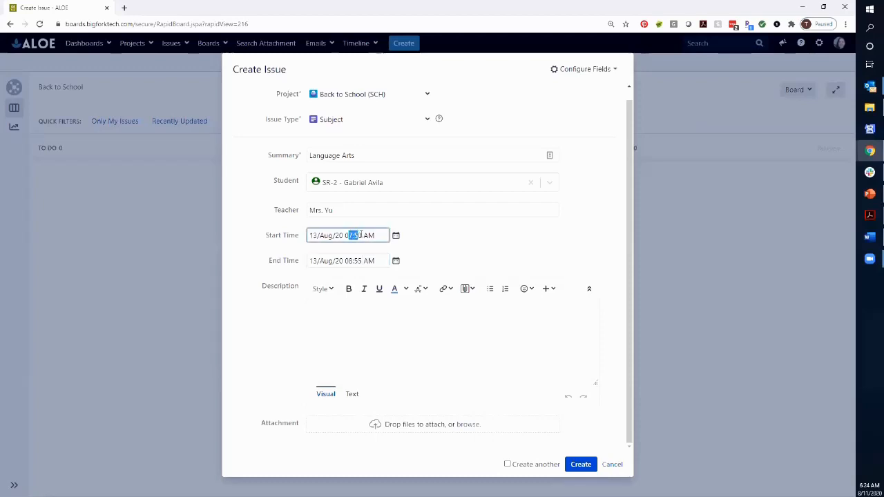
{"action": "type", "text": "8:1"}
{"action": "left_click", "coordinate": [579, 467]}
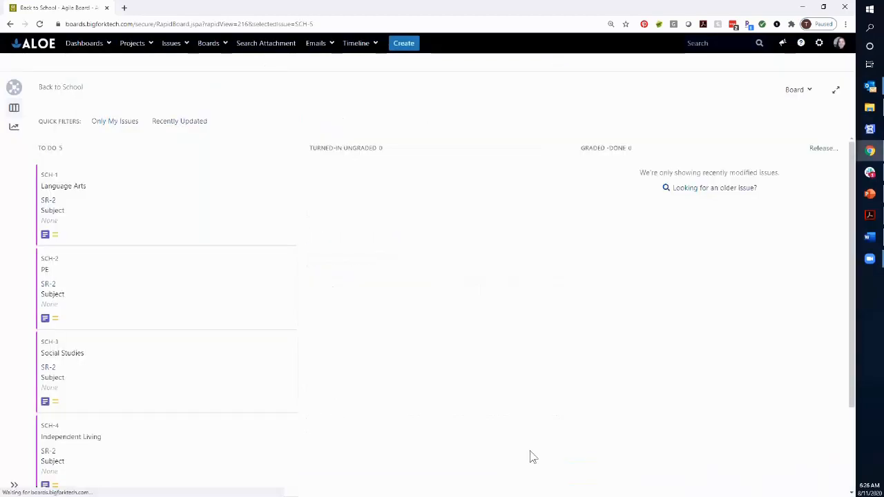
Step: Open the Social Studies issue on the board and review its details and student link
{"action": "scroll", "coordinate": [187, 281], "scroll_direction": "down", "scroll_amount": 3}
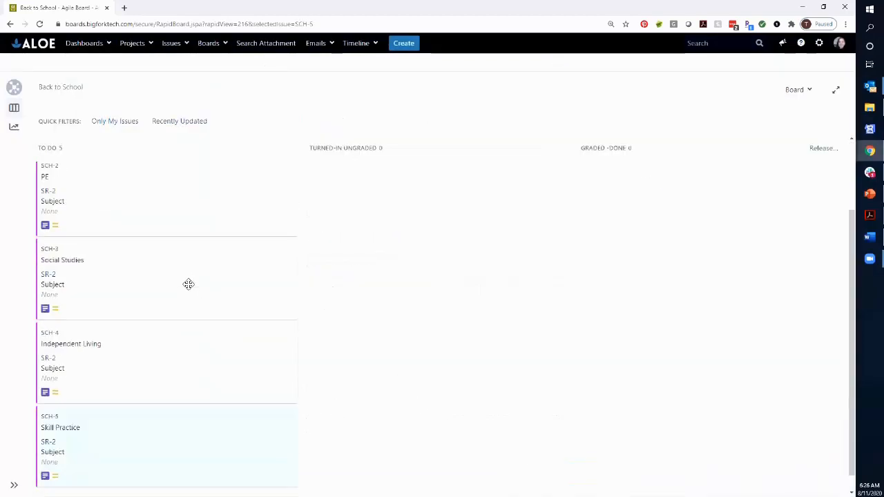
{"action": "left_click", "coordinate": [152, 263]}
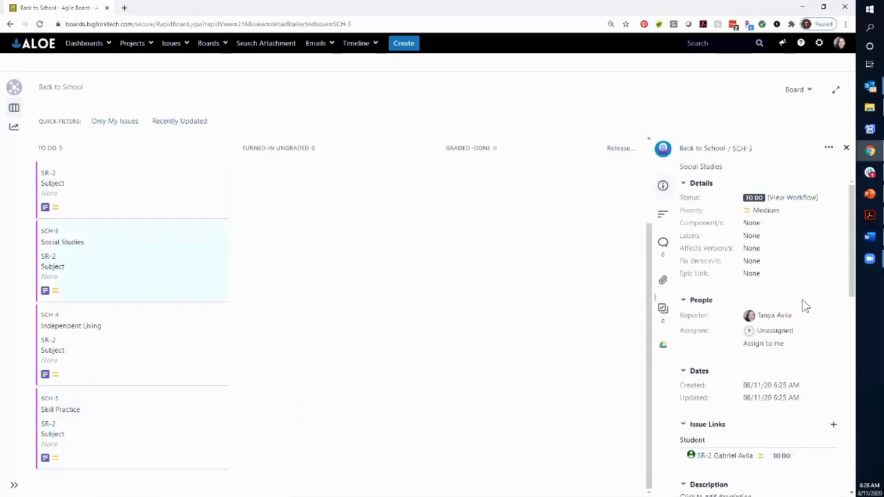
{"action": "scroll", "coordinate": [800, 328], "scroll_direction": "down", "scroll_amount": 3}
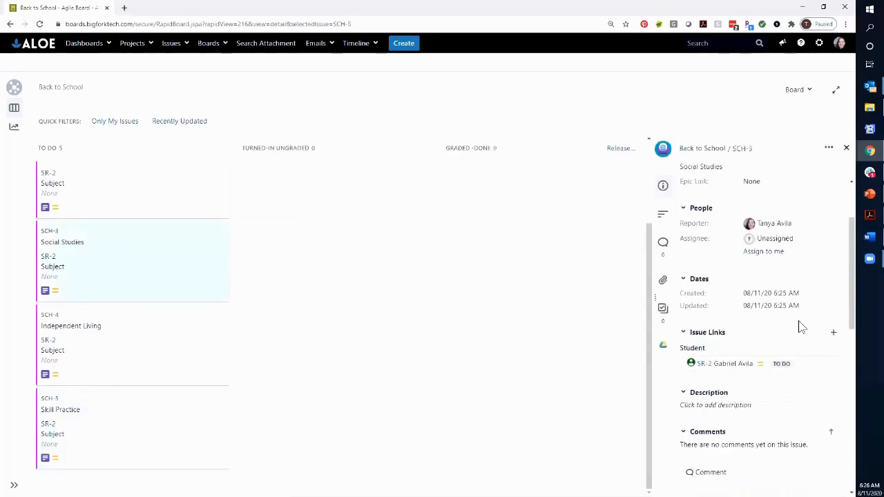
Step: Open the Social Studies issue for editing and set its start time to 12:20 PM
{"action": "scroll", "coordinate": [800, 327], "scroll_direction": "up", "scroll_amount": 3}
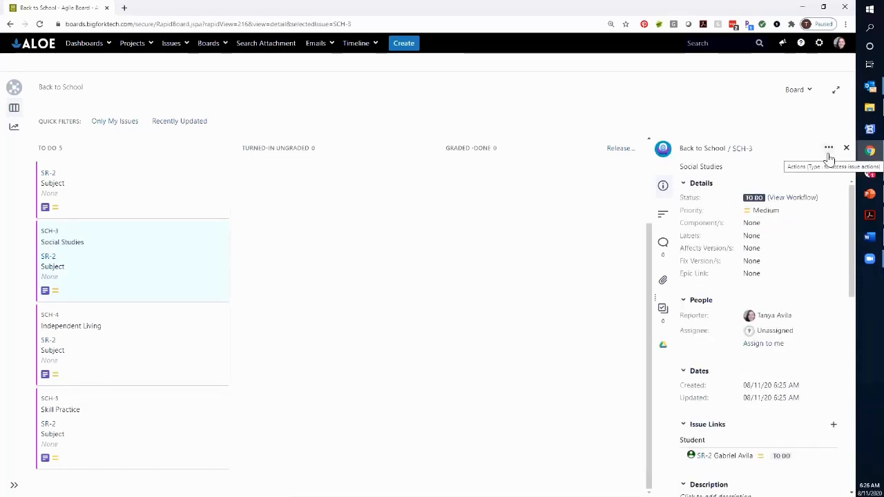
{"action": "left_click", "coordinate": [742, 150]}
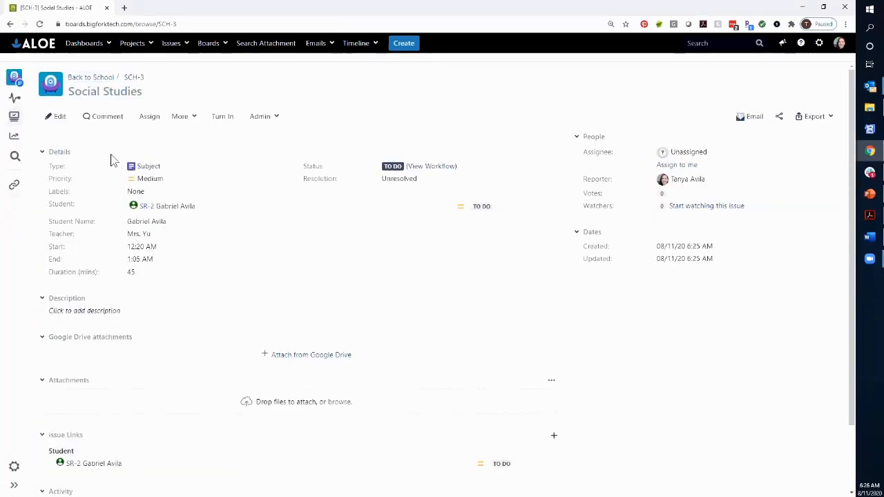
{"action": "left_click", "coordinate": [58, 116]}
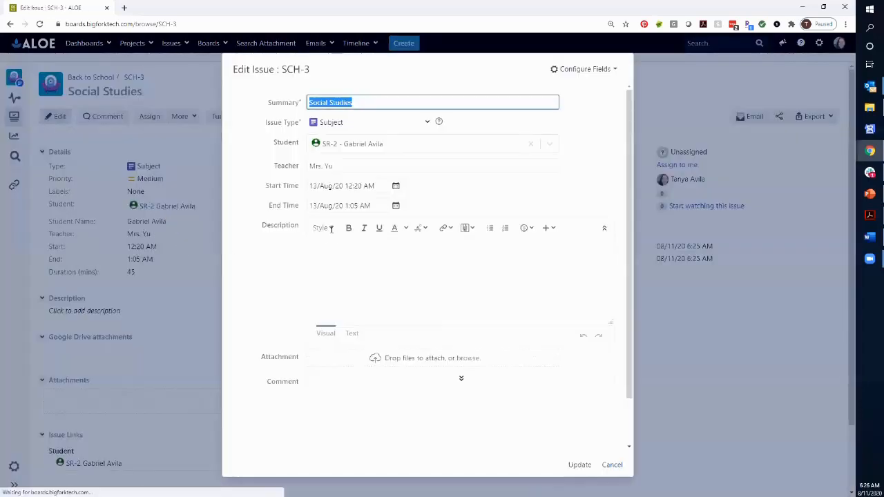
{"action": "left_click", "coordinate": [351, 186]}
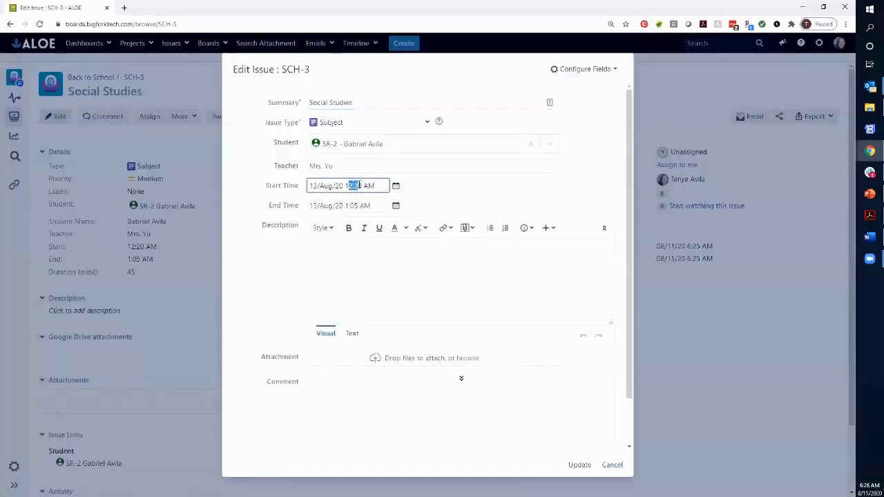
{"action": "left_click", "coordinate": [363, 186]}
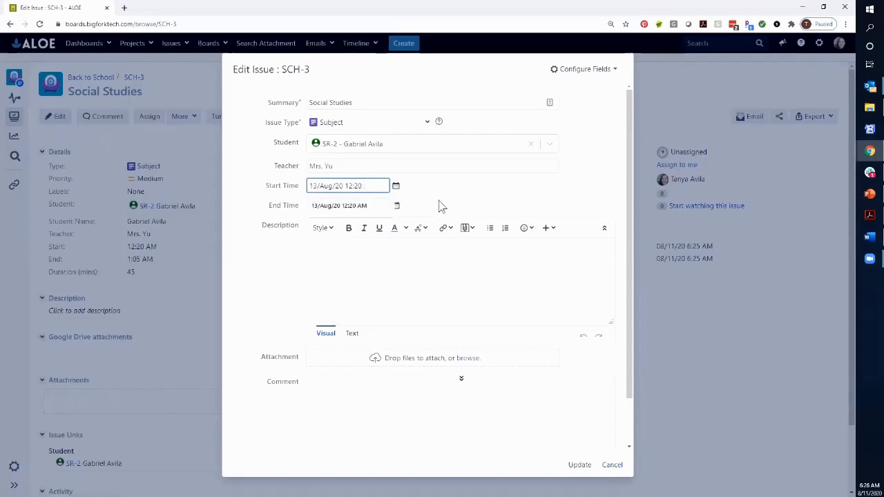
{"action": "type", "text": "PM"}
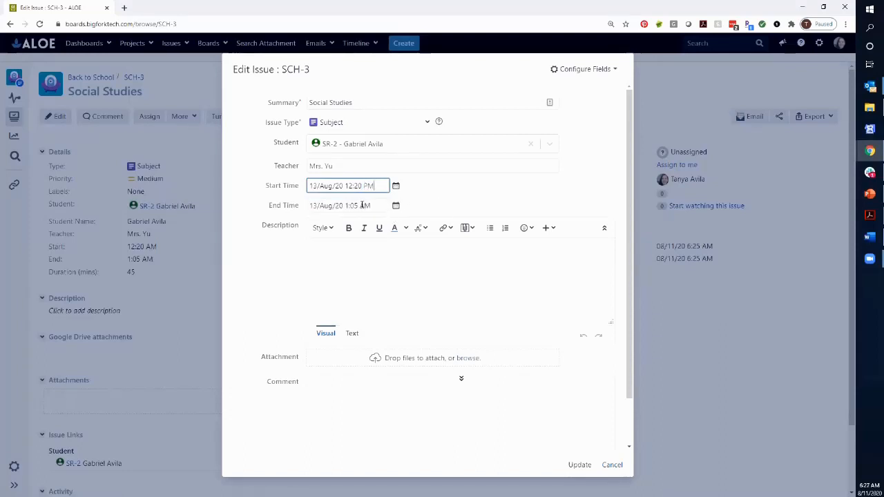
Step: Set the end time to 1:05 PM and update the issue
{"action": "left_click", "coordinate": [362, 205]}
{"action": "key", "text": "Delete"}
{"action": "type", "text": "P"}
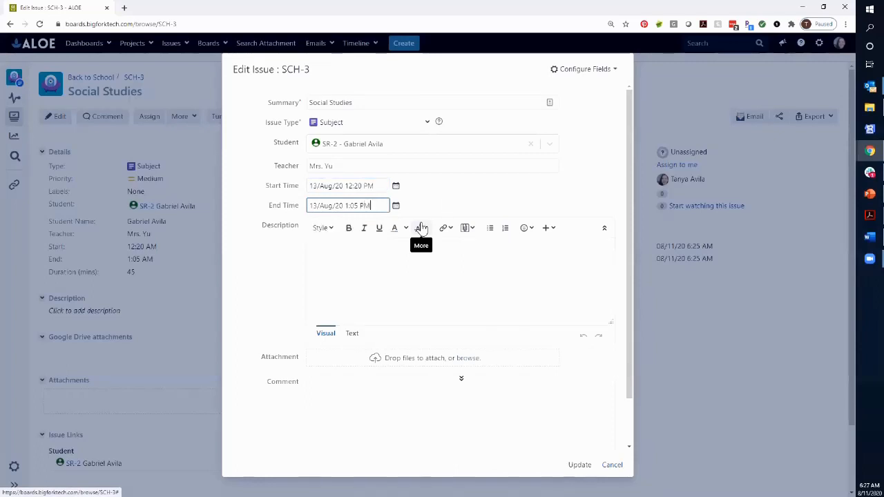
{"action": "left_click", "coordinate": [581, 468]}
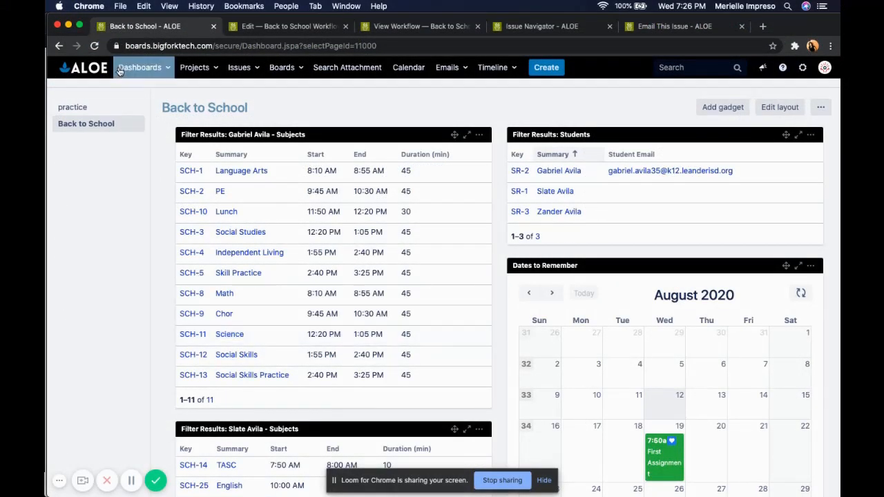
Step: Open the Science subject issue and start an Online Assignment sub-task named Science Assignment
{"action": "left_click", "coordinate": [229, 336]}
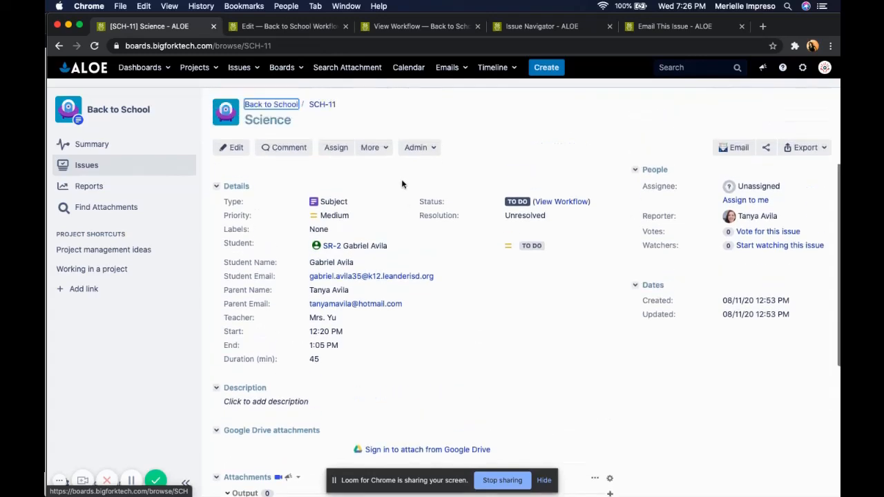
{"action": "left_click", "coordinate": [379, 154]}
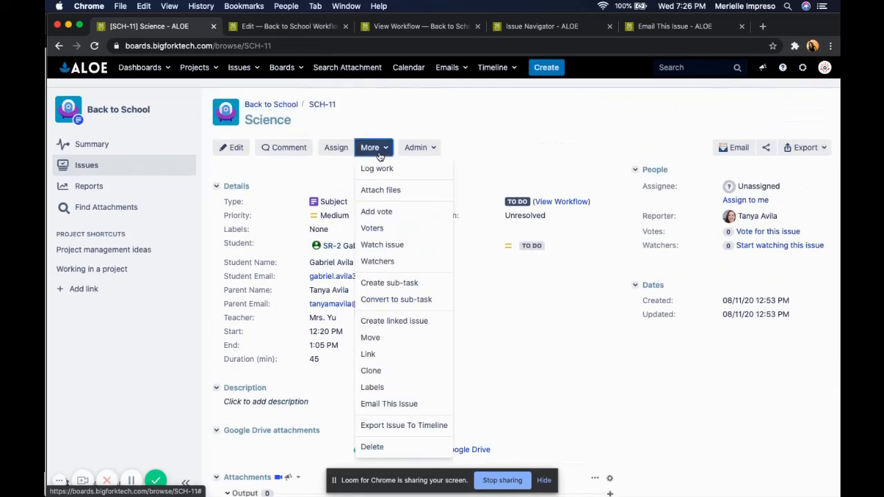
{"action": "left_click", "coordinate": [402, 289]}
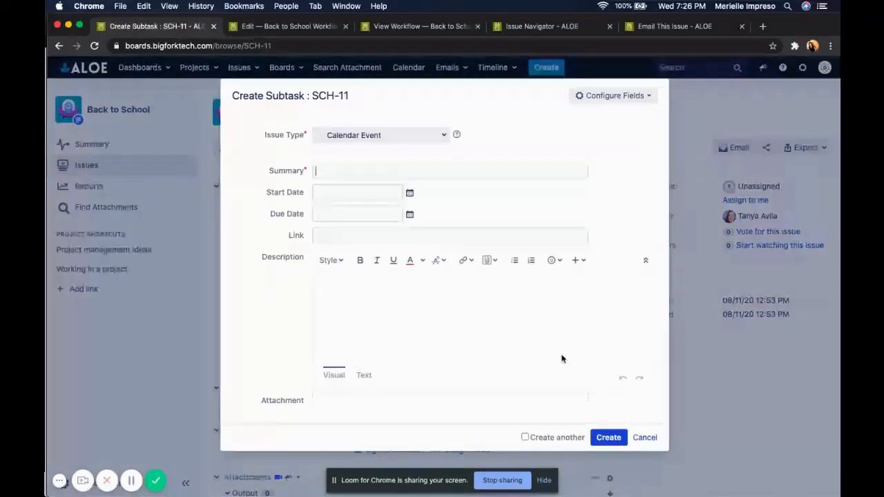
{"action": "left_click", "coordinate": [443, 135]}
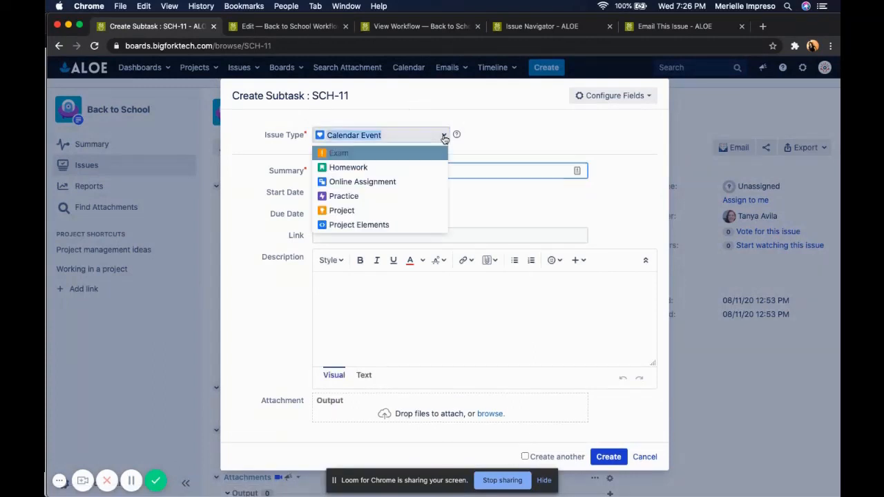
{"action": "left_click", "coordinate": [442, 183]}
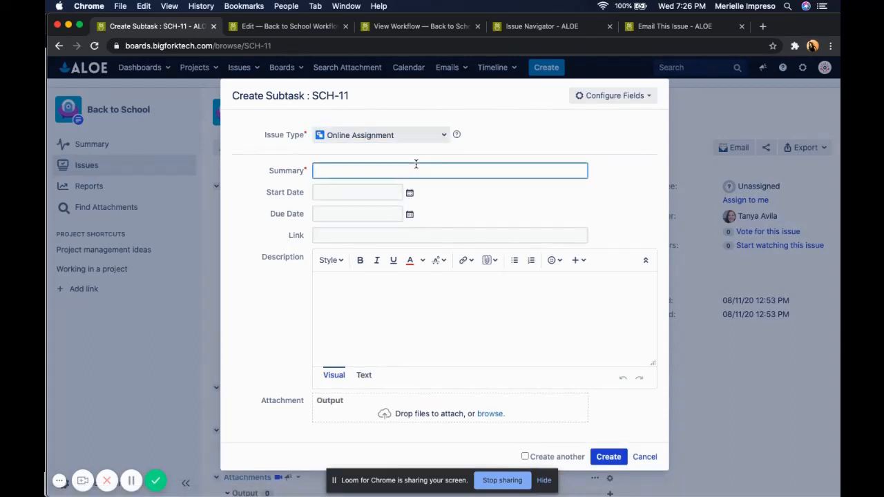
{"action": "type", "text": "Science Assignment"}
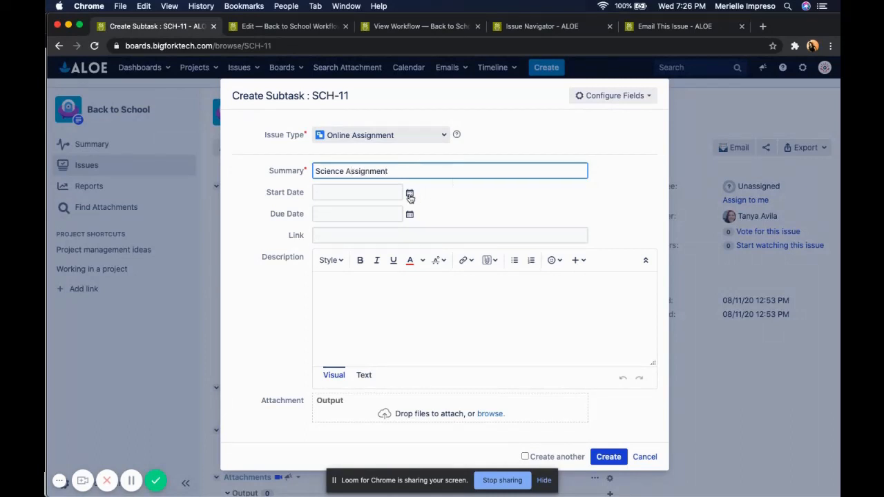
Step: Set the sub-task's start date to 12/Aug/20 and due date to 21/Aug/20
{"action": "left_click", "coordinate": [410, 193]}
{"action": "left_click", "coordinate": [467, 265]}
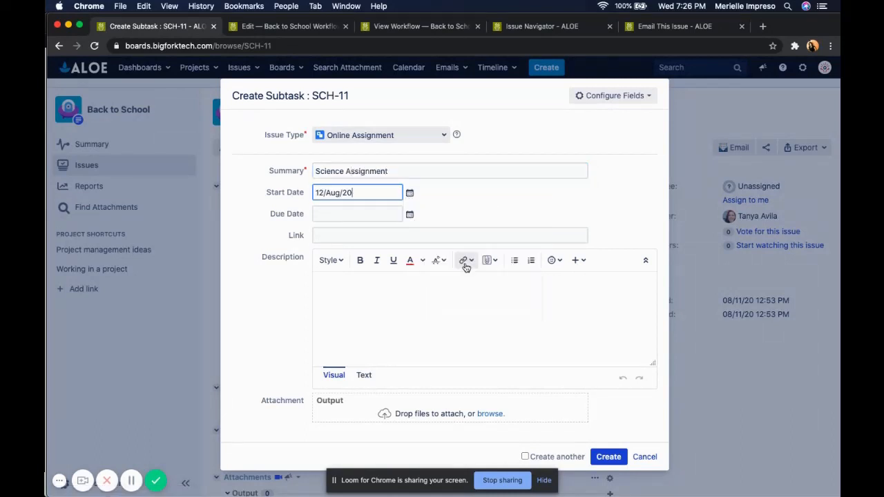
{"action": "left_click", "coordinate": [411, 215]}
{"action": "left_click", "coordinate": [469, 298]}
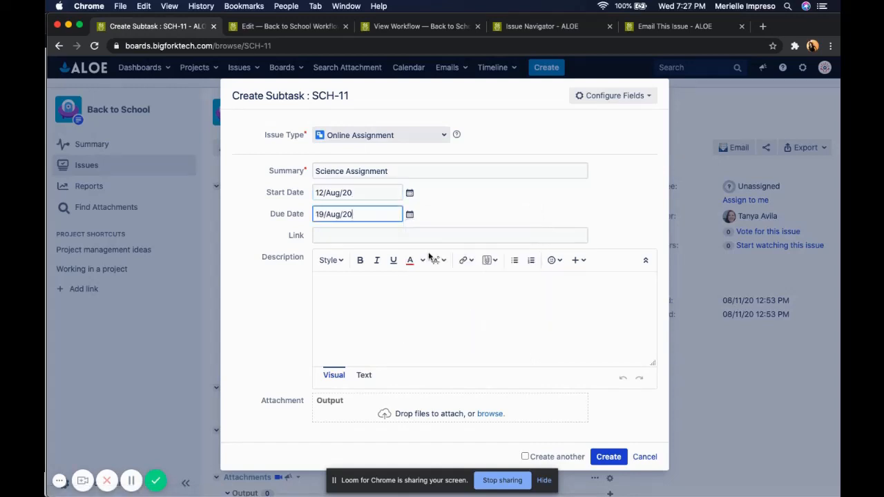
{"action": "left_click", "coordinate": [410, 214]}
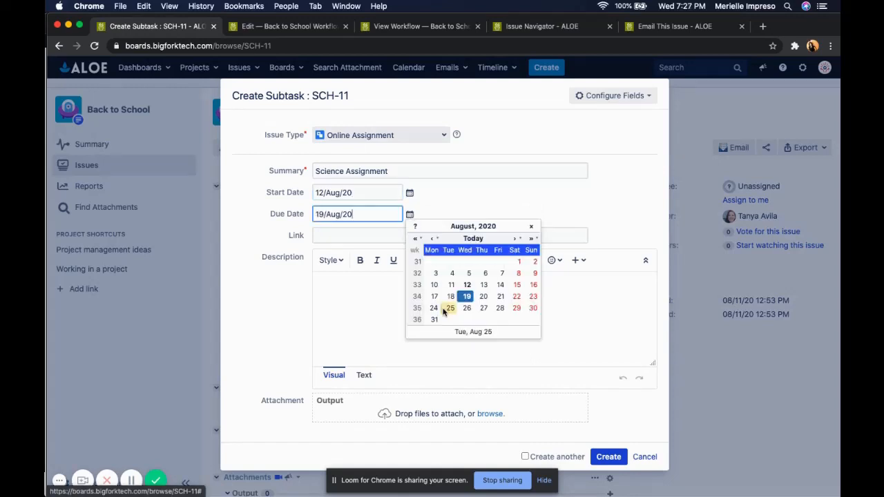
{"action": "left_click", "coordinate": [500, 297]}
Step: Enter fb.com as the link and create the sub-task
{"action": "left_click", "coordinate": [435, 230]}
{"action": "type", "text": "f"}
{"action": "key", "text": "Down"}
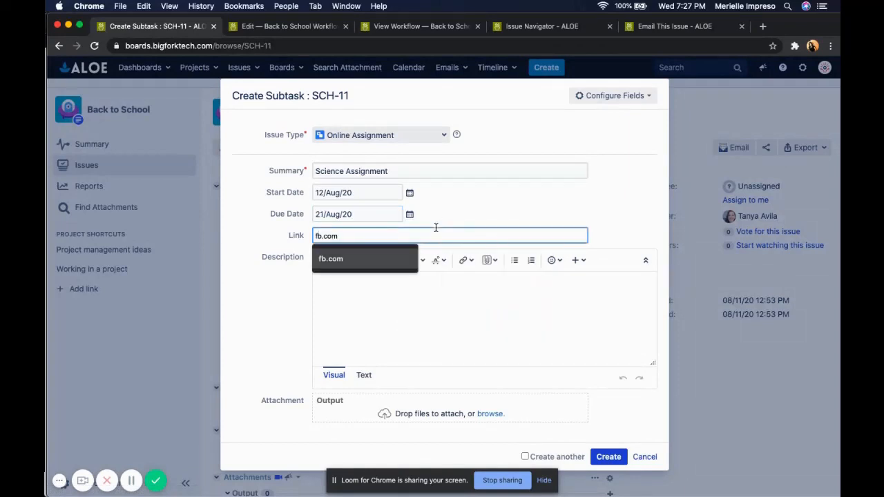
{"action": "key", "text": "Return"}
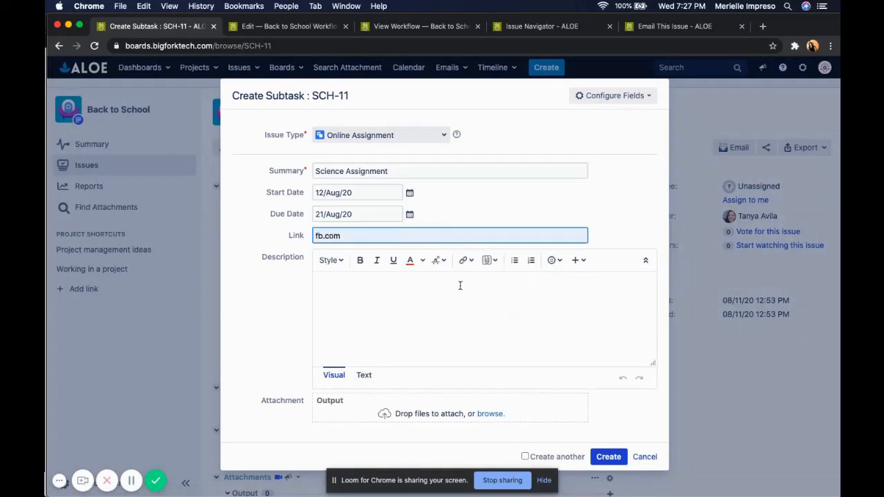
{"action": "left_click", "coordinate": [608, 457]}
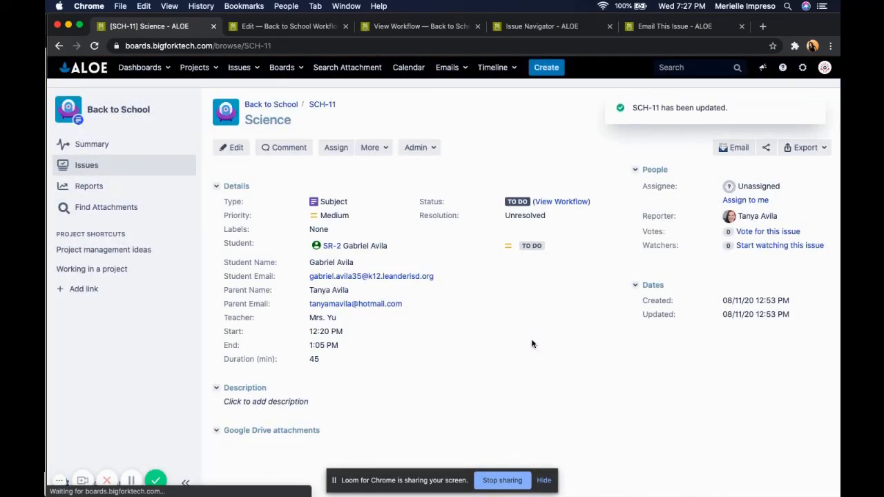
Step: Review the new sub-task listed on the Science issue page
{"action": "scroll", "coordinate": [532, 344], "scroll_direction": "down", "scroll_amount": 1}
{"action": "scroll", "coordinate": [532, 344], "scroll_direction": "down", "scroll_amount": 5}
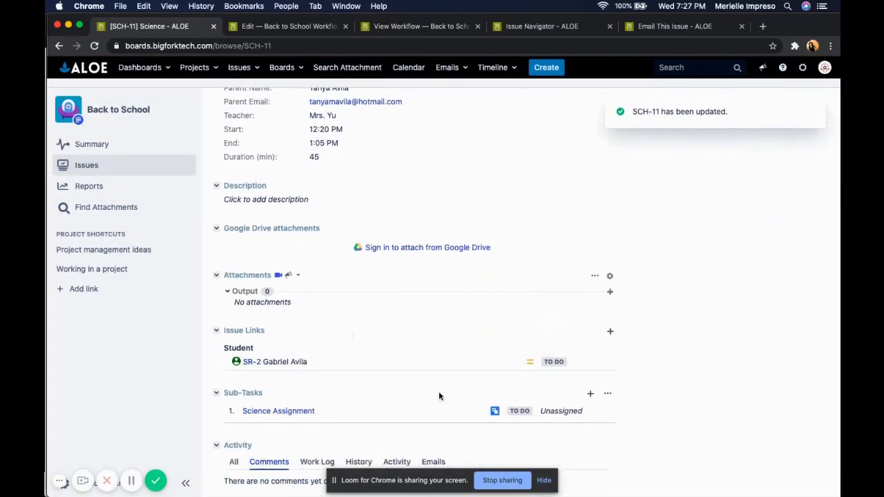
{"action": "scroll", "coordinate": [413, 360], "scroll_direction": "down", "scroll_amount": 1}
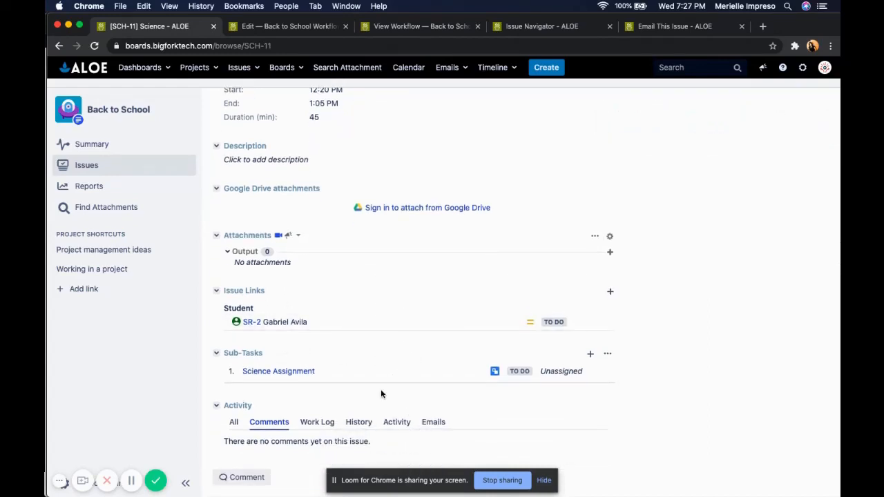
{"action": "scroll", "coordinate": [381, 388], "scroll_direction": "up", "scroll_amount": 6}
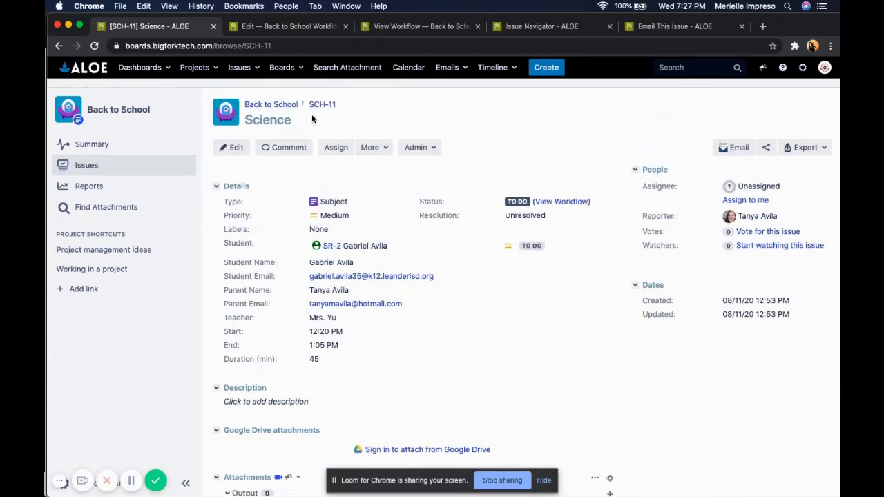
{"action": "scroll", "coordinate": [397, 235], "scroll_direction": "down", "scroll_amount": 6}
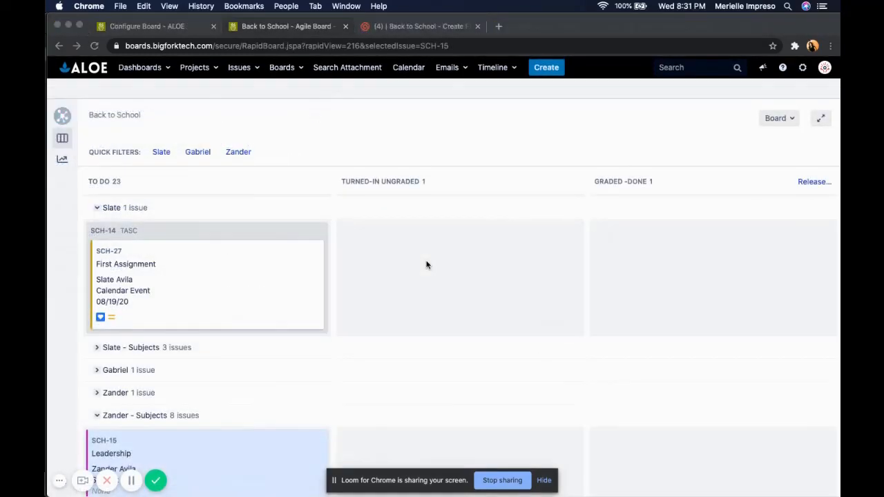
Step: Expand the first student's Subjects swimlane on the board
{"action": "scroll", "coordinate": [427, 266], "scroll_direction": "down", "scroll_amount": 2}
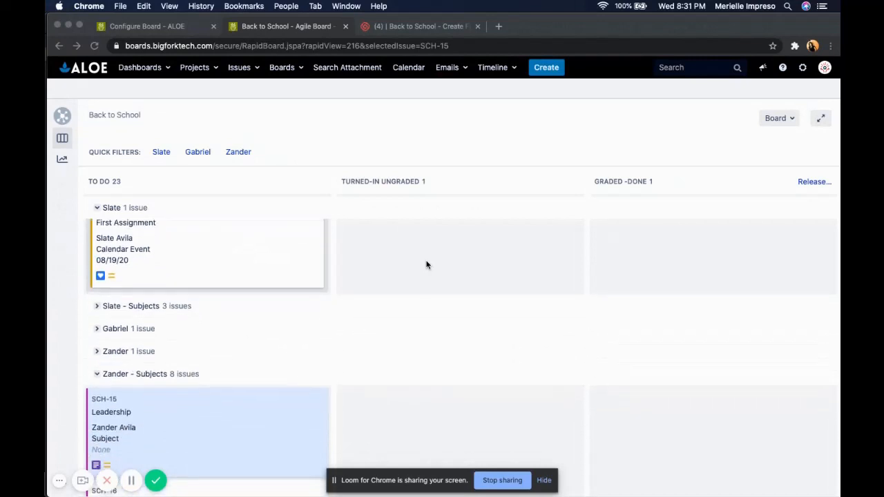
{"action": "scroll", "coordinate": [449, 313], "scroll_direction": "up", "scroll_amount": 2}
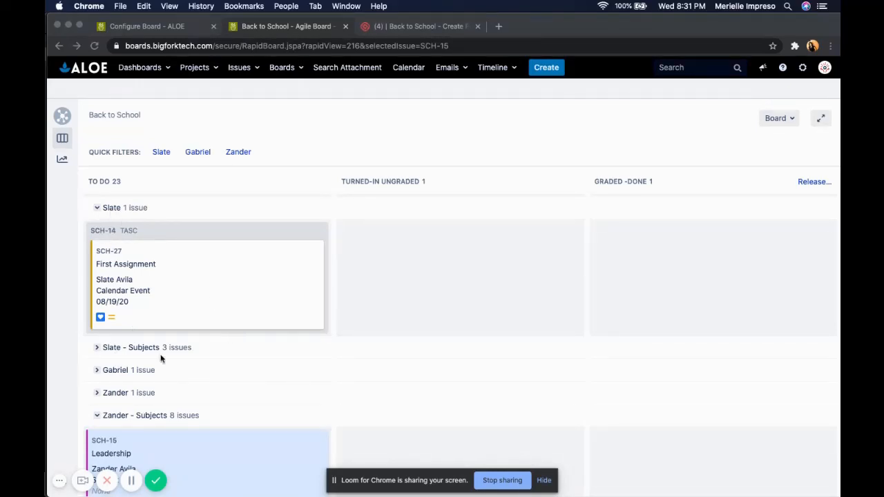
{"action": "left_click", "coordinate": [97, 348]}
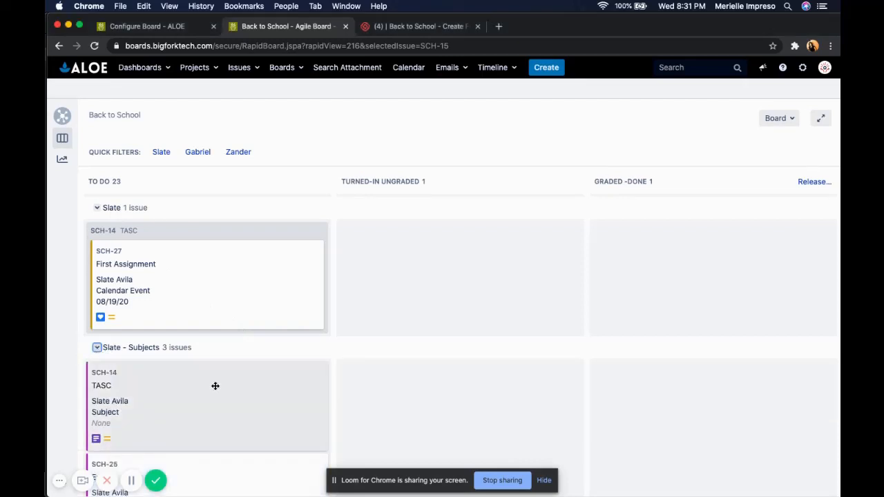
{"action": "scroll", "coordinate": [234, 399], "scroll_direction": "down", "scroll_amount": 5}
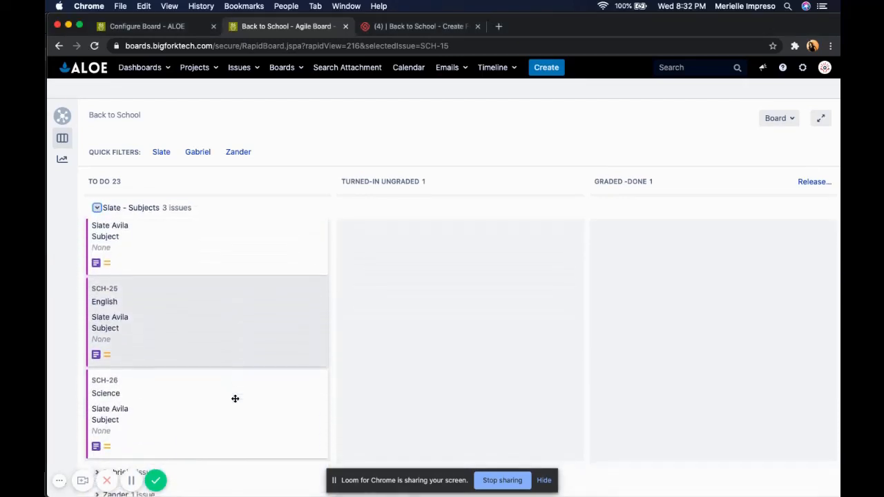
{"action": "scroll", "coordinate": [234, 396], "scroll_direction": "up", "scroll_amount": 5}
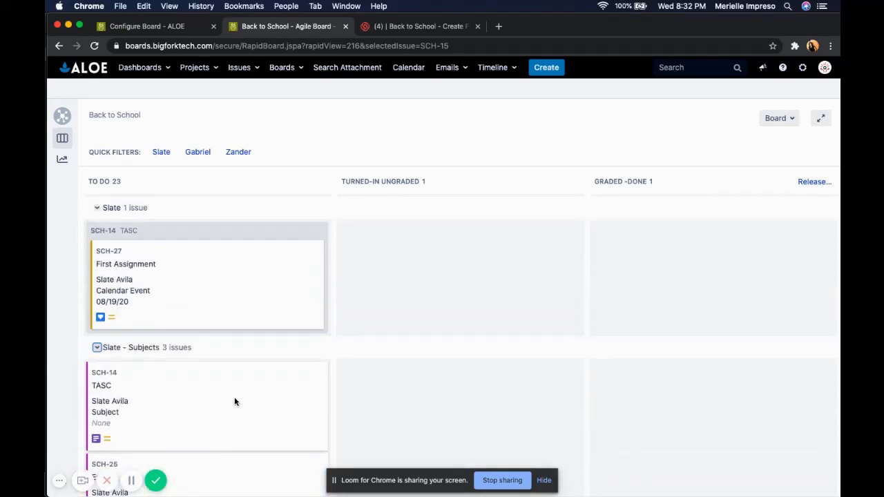
Step: Open the board configuration to view the swimlane queries
{"action": "left_click", "coordinate": [786, 119]}
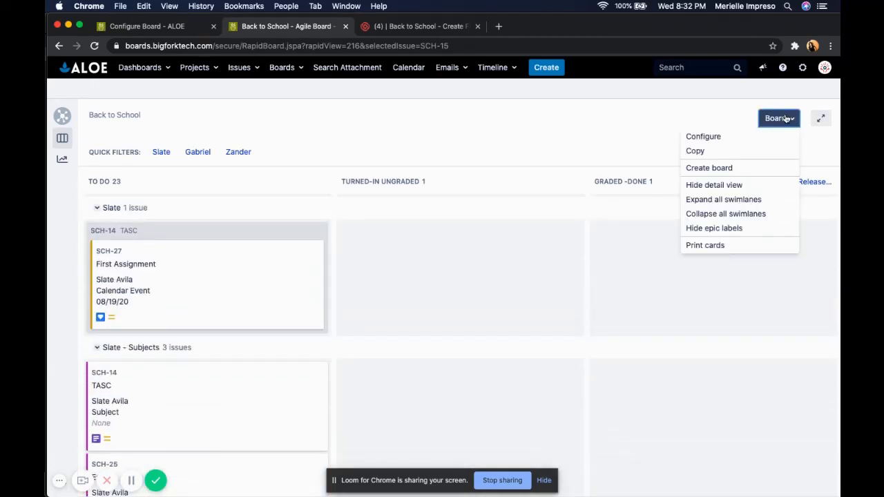
{"action": "left_click", "coordinate": [751, 136]}
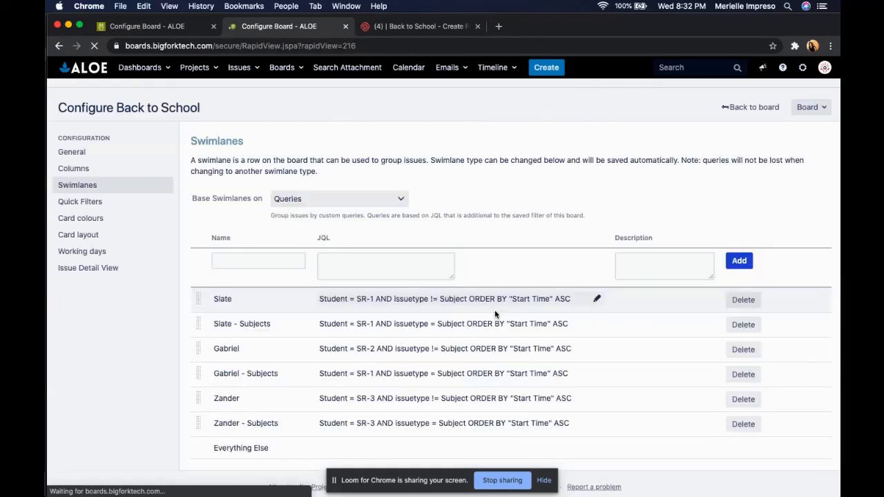
{"action": "scroll", "coordinate": [496, 312], "scroll_direction": "down", "scroll_amount": 1}
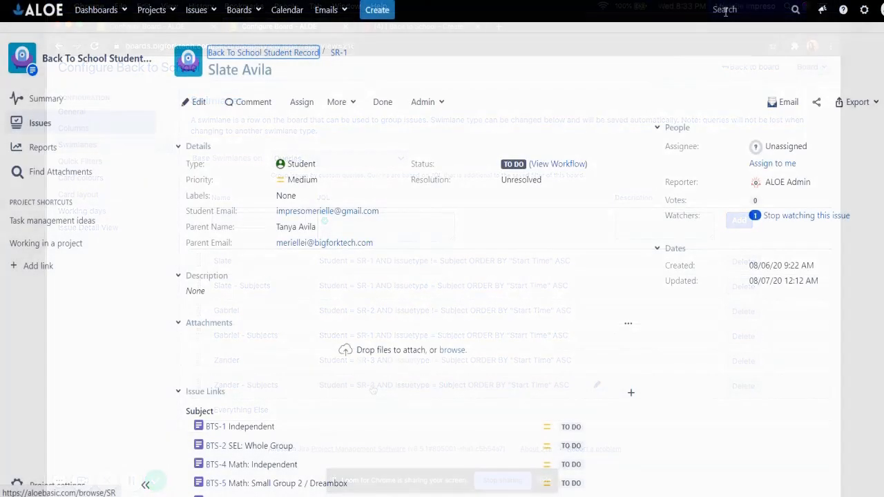
Step: Search the issues for the student's name and open the student record
{"action": "left_click", "coordinate": [725, 10]}
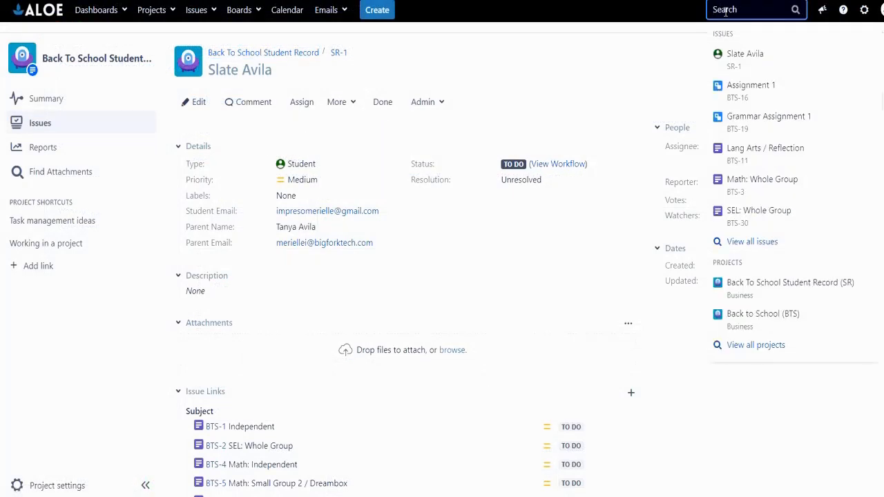
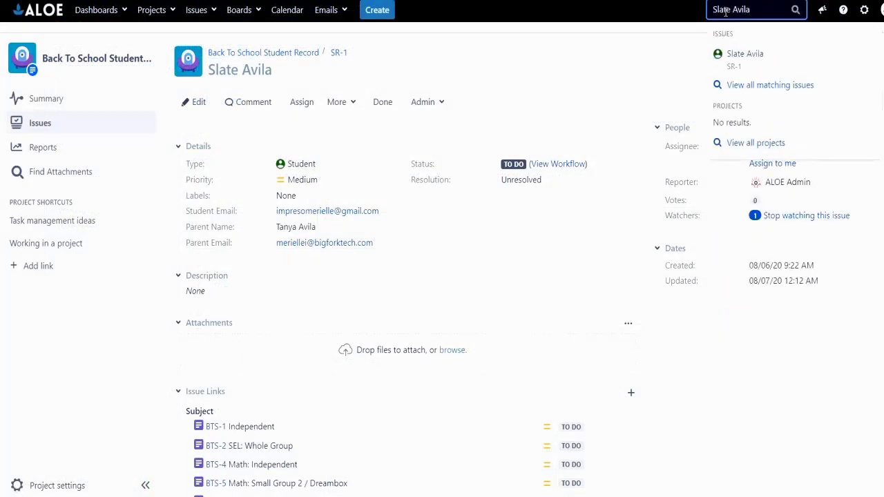
{"action": "key", "text": "Return"}
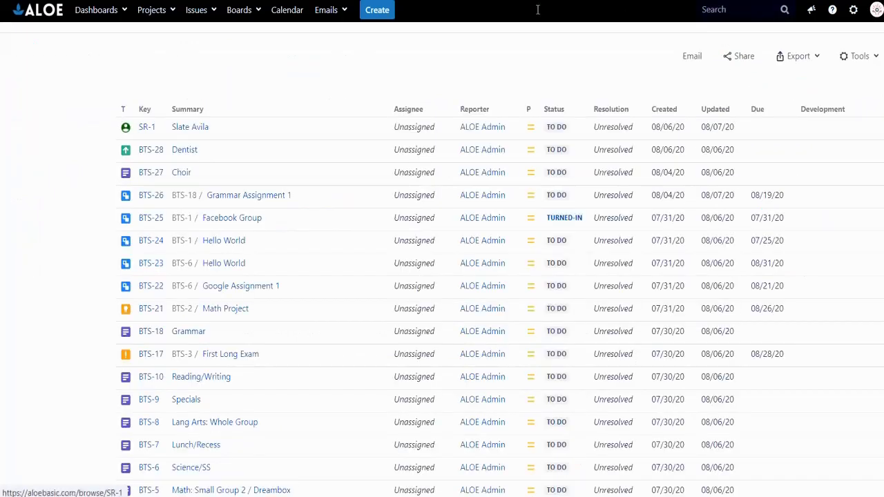
{"action": "left_click", "coordinate": [189, 181]}
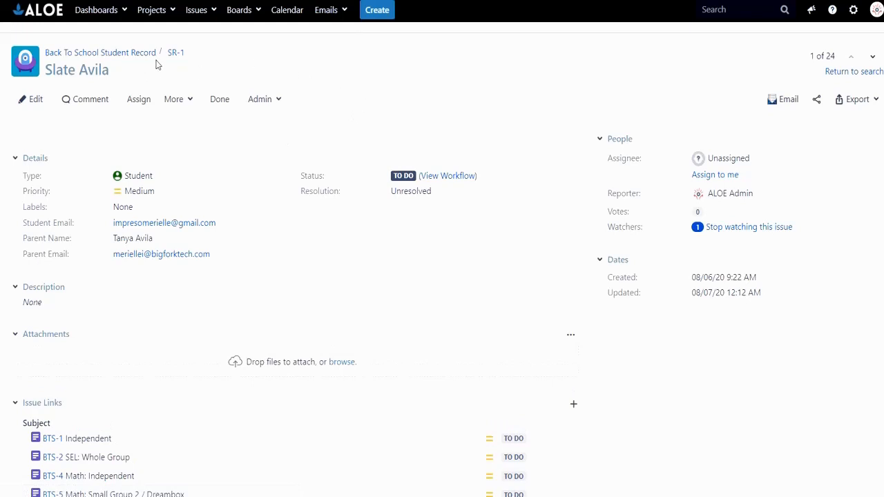
Step: Clear the Slate quick filter on the Back to School board
{"action": "mouse_move", "coordinate": [186, 55]}
{"action": "left_mouse_down"}
{"action": "mouse_move", "coordinate": [174, 53]}
{"action": "mouse_move", "coordinate": [170, 65]}
{"action": "mouse_move", "coordinate": [169, 54]}
{"action": "left_mouse_up"}
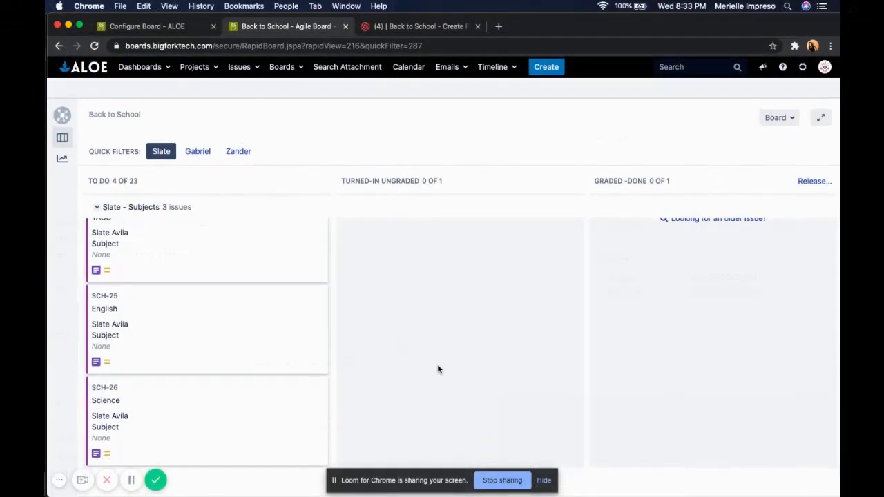
{"action": "scroll", "coordinate": [438, 367], "scroll_direction": "up", "scroll_amount": 3}
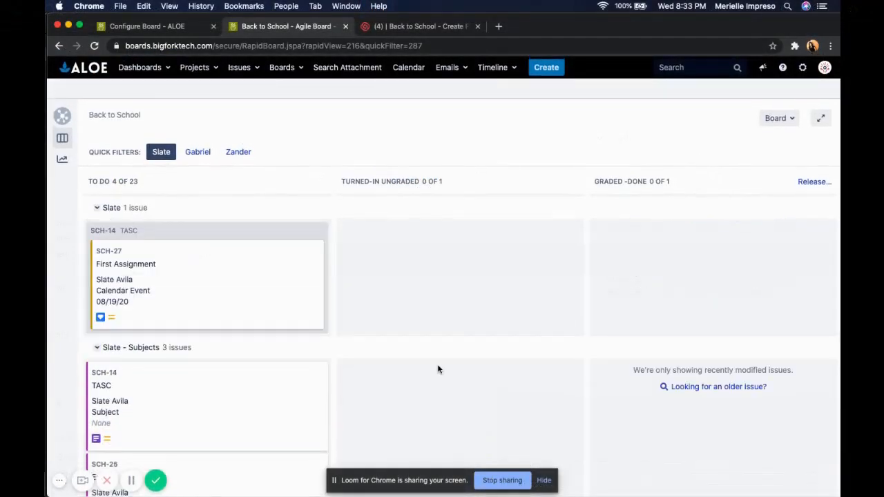
{"action": "left_click", "coordinate": [161, 152]}
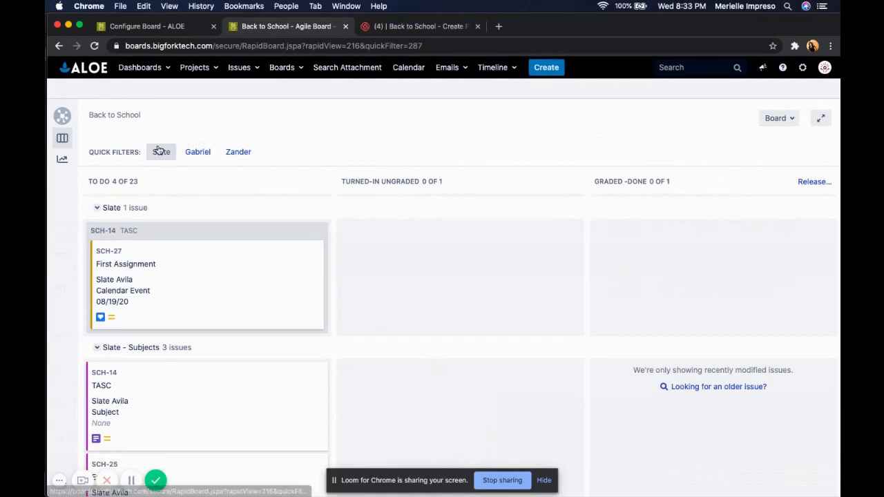
Step: Open the board configuration and view the Quick Filters settings
{"action": "left_click", "coordinate": [782, 119]}
{"action": "left_click", "coordinate": [758, 141]}
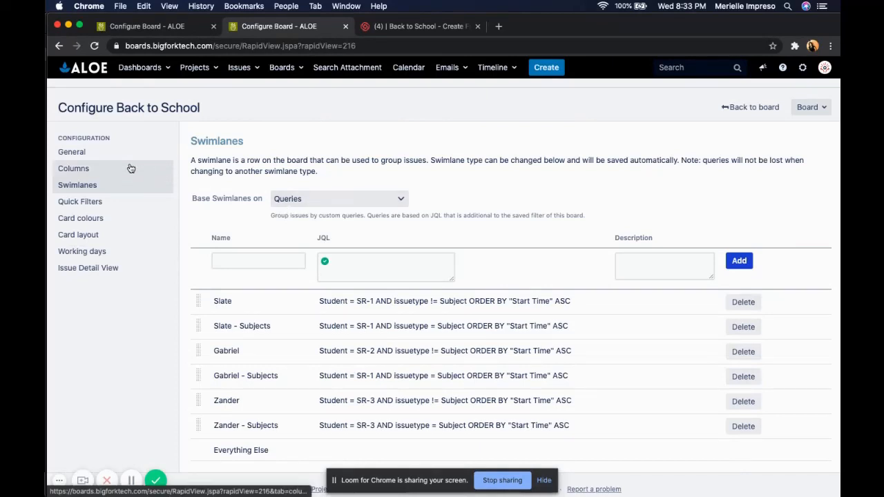
{"action": "left_click", "coordinate": [127, 208]}
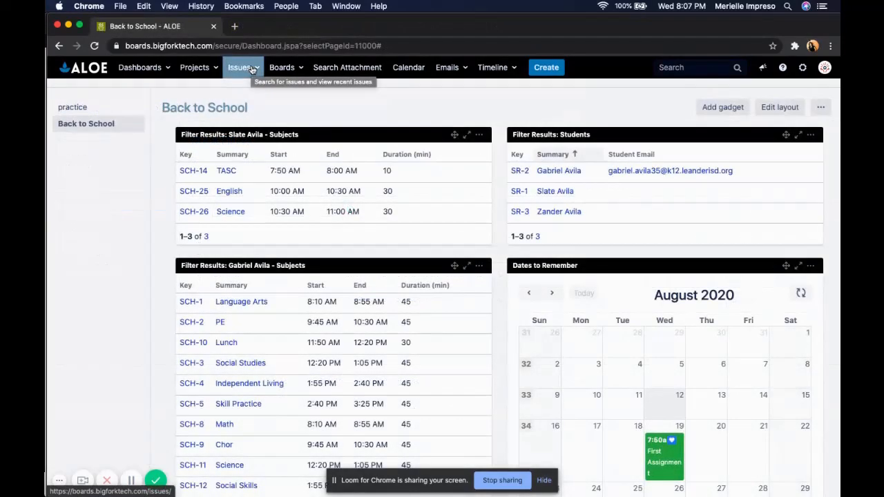
Step: Open the full list of favourite saved filters
{"action": "left_click", "coordinate": [252, 70]}
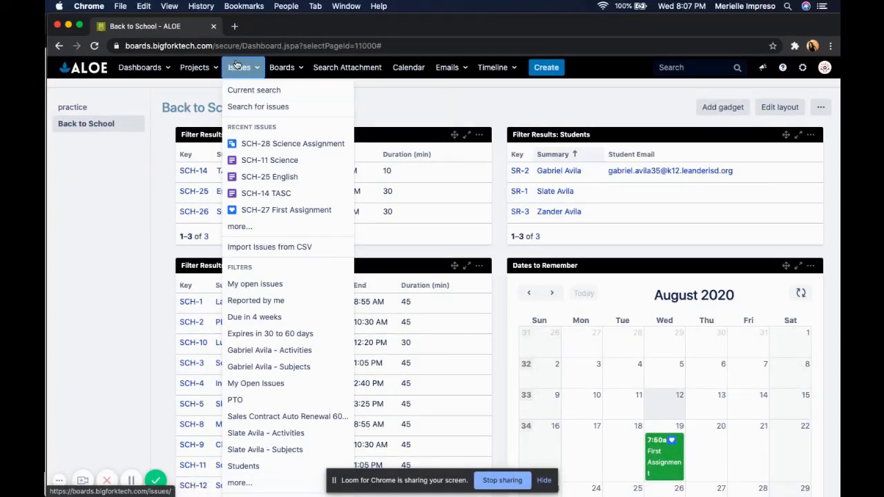
{"action": "left_click", "coordinate": [235, 483]}
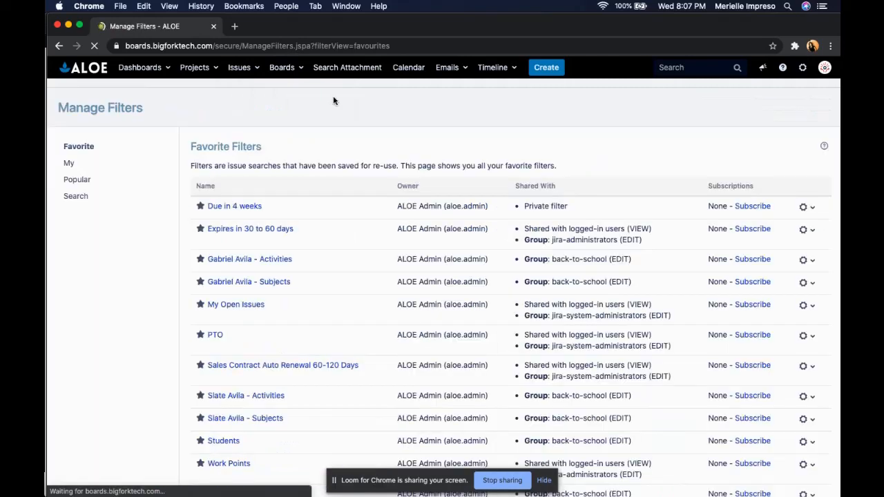
{"action": "scroll", "coordinate": [373, 180], "scroll_direction": "down", "scroll_amount": 3}
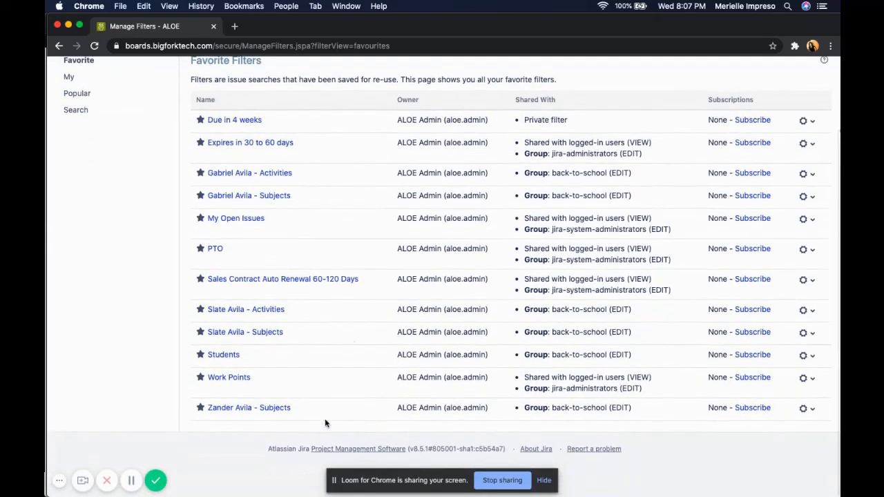
{"action": "left_click", "coordinate": [242, 197]}
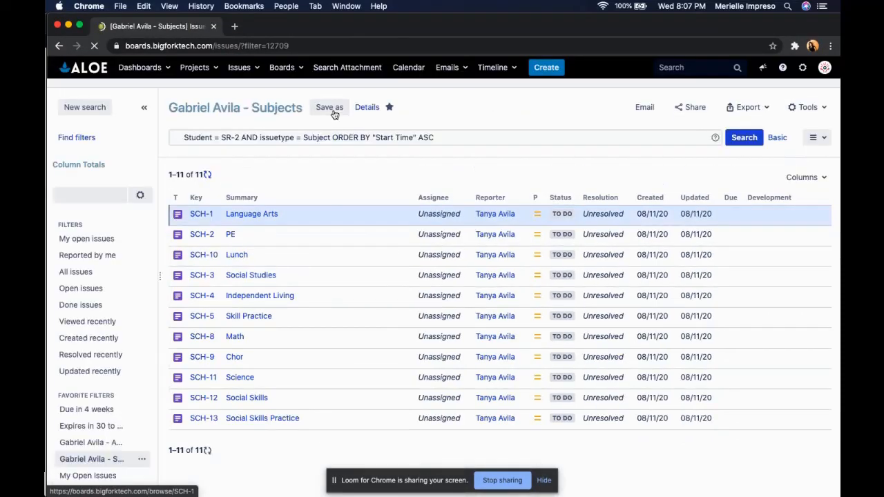
{"action": "left_click", "coordinate": [330, 108]}
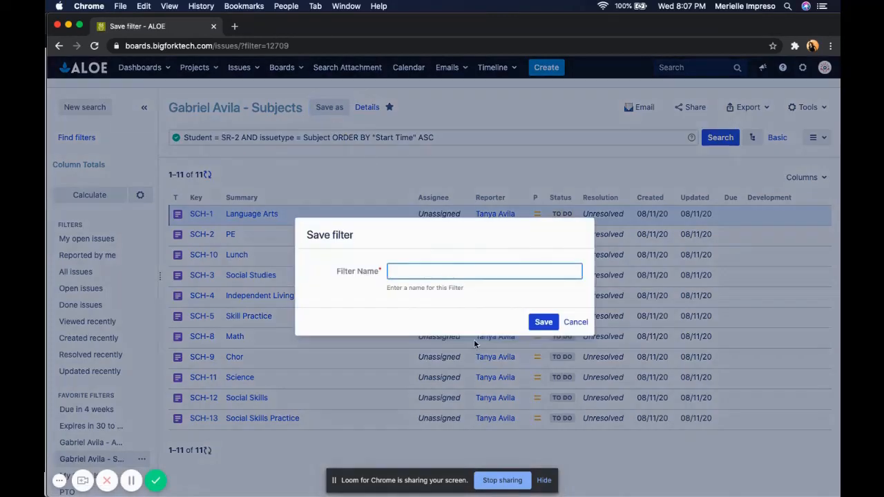
{"action": "left_click", "coordinate": [578, 323]}
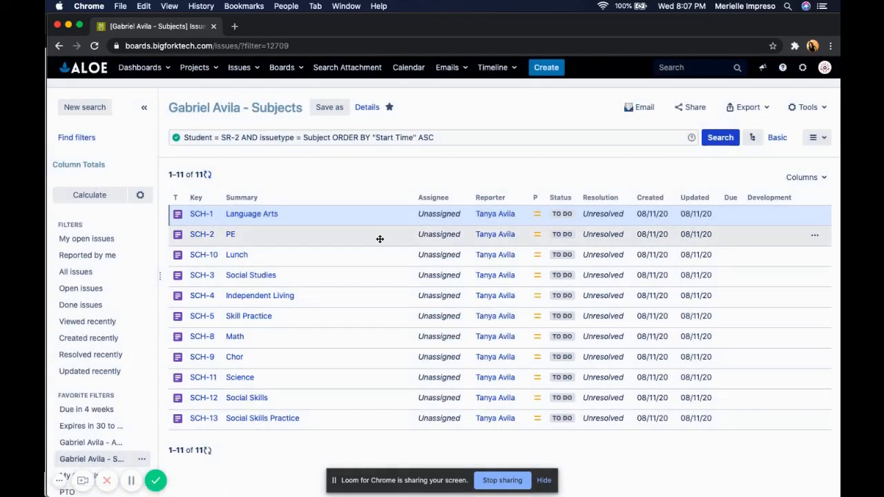
{"action": "scroll", "coordinate": [380, 239], "scroll_direction": "left", "scroll_amount": 5}
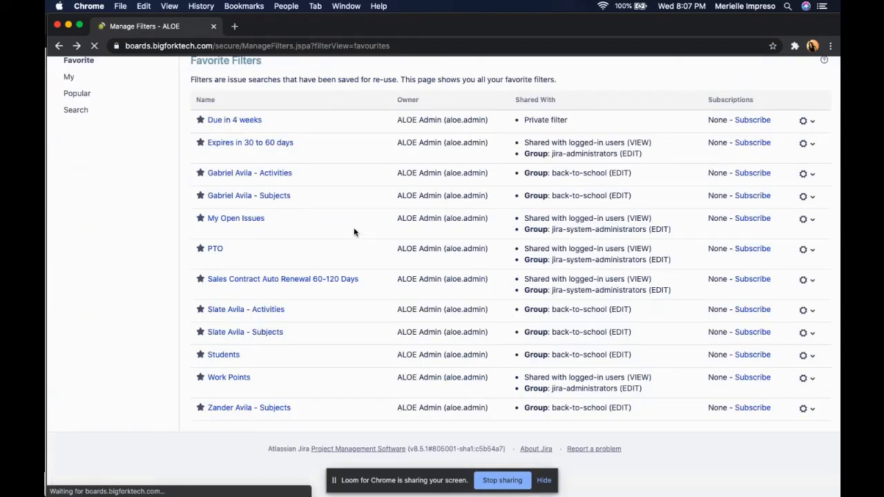
{"action": "left_click", "coordinate": [283, 174]}
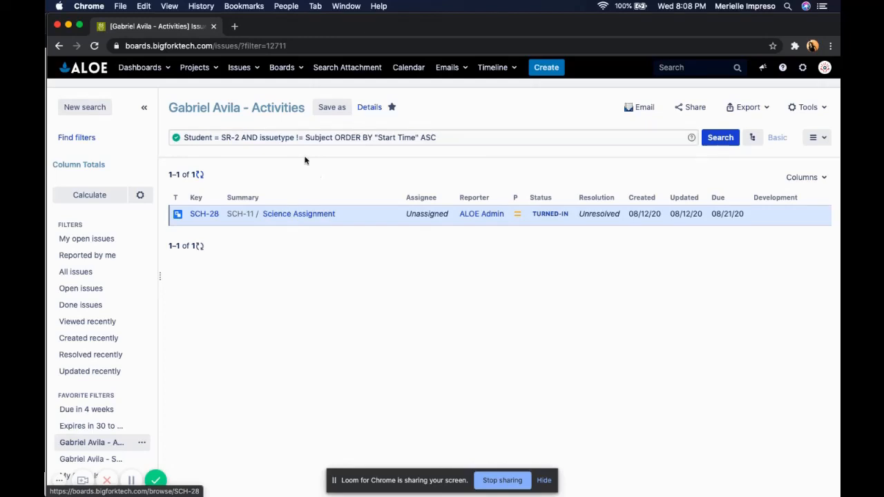
{"action": "left_click", "coordinate": [330, 109]}
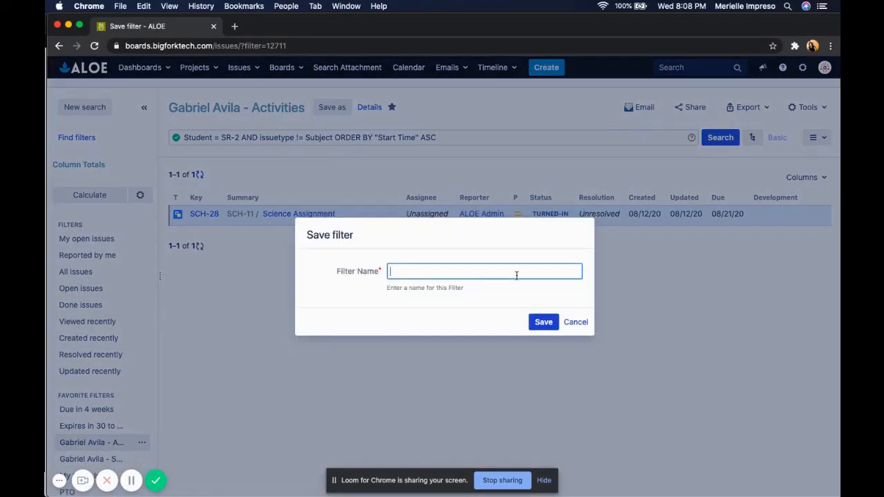
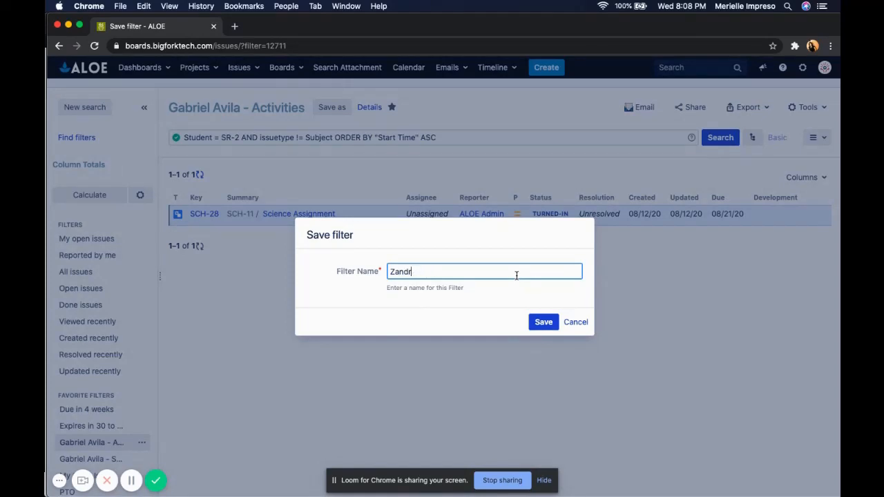
{"action": "key", "text": "Down"}
{"action": "key", "text": "Return"}
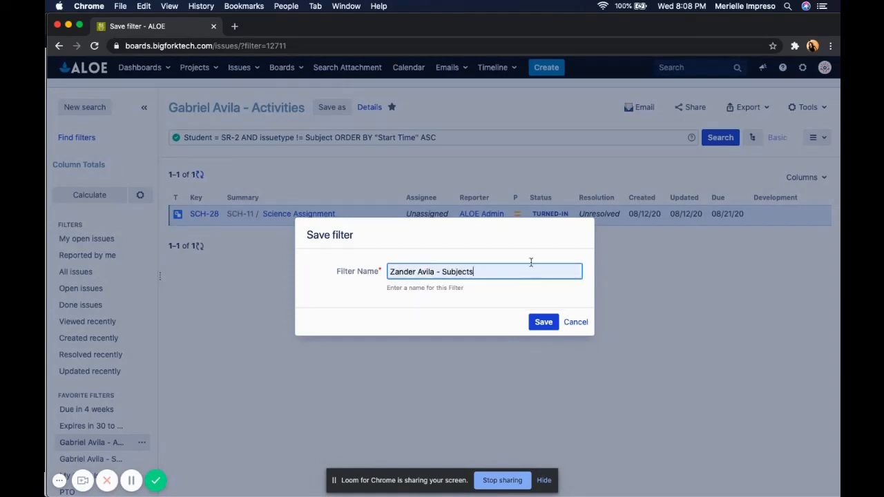
{"action": "double_click", "coordinate": [451, 272]}
{"action": "type", "text": "Ac"}
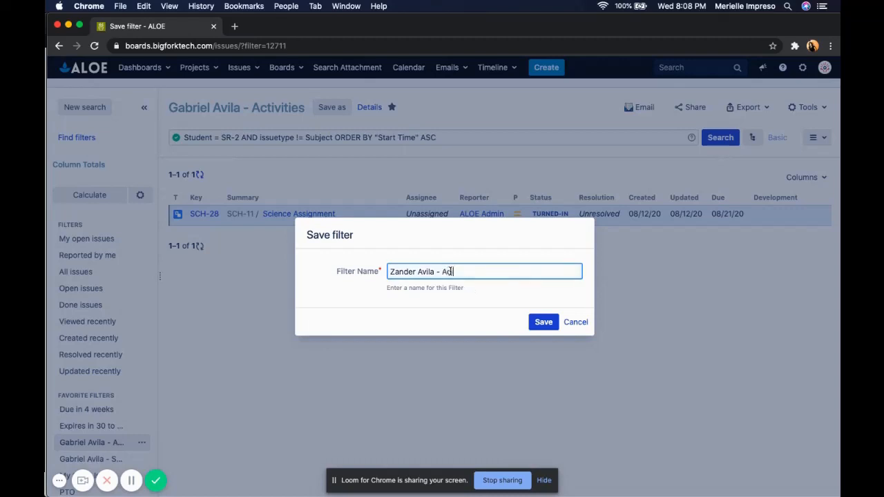
{"action": "type", "text": "tivities"}
{"action": "left_click", "coordinate": [542, 323]}
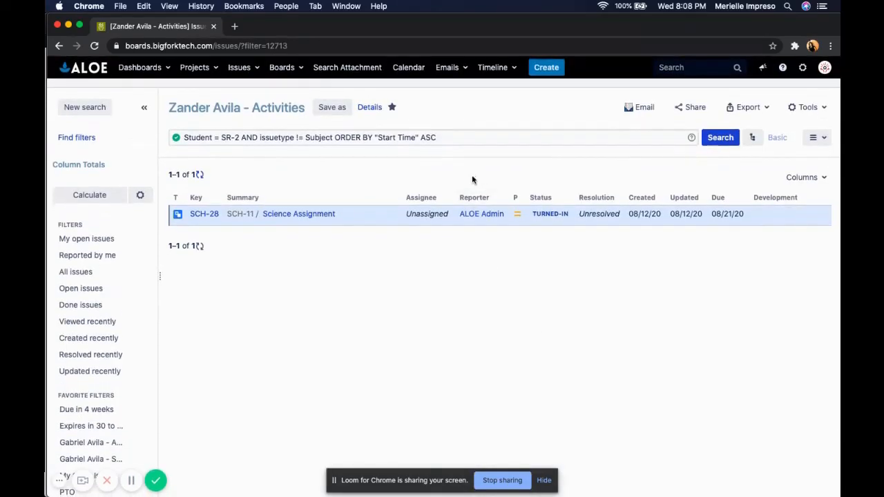
Step: Change the query's student from SR-2 to SR-3, rerun the search, and save the filter
{"action": "left_click", "coordinate": [236, 138]}
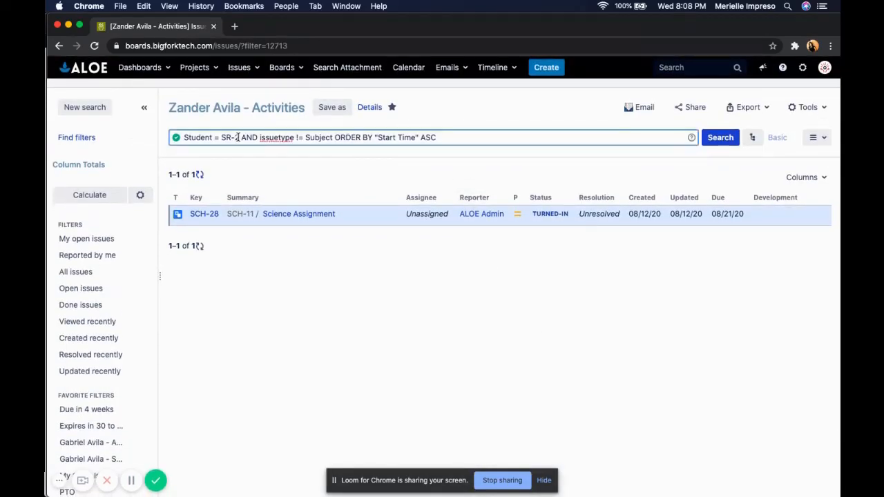
{"action": "key", "text": "BackSpace"}
{"action": "type", "text": "3"}
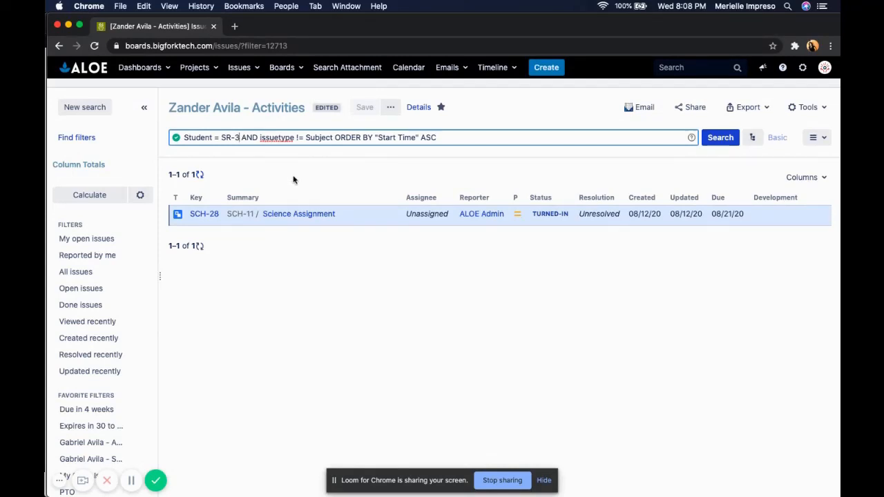
{"action": "left_click", "coordinate": [721, 138]}
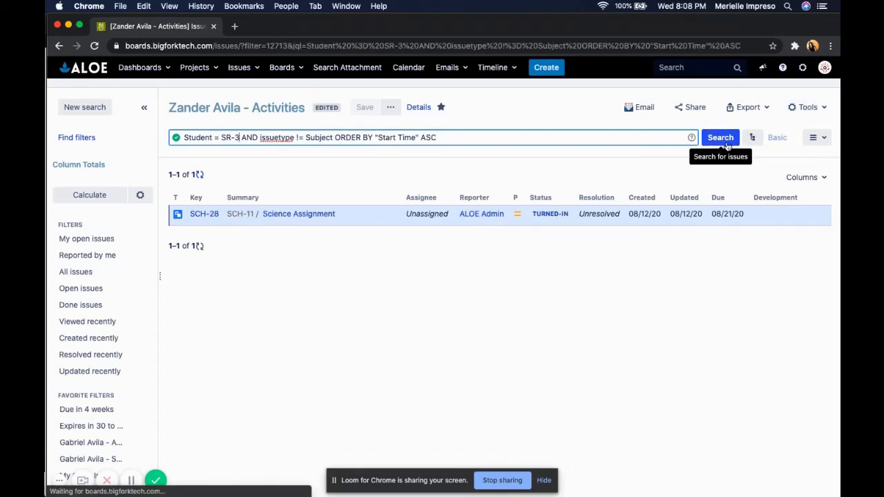
{"action": "left_click", "coordinate": [365, 110]}
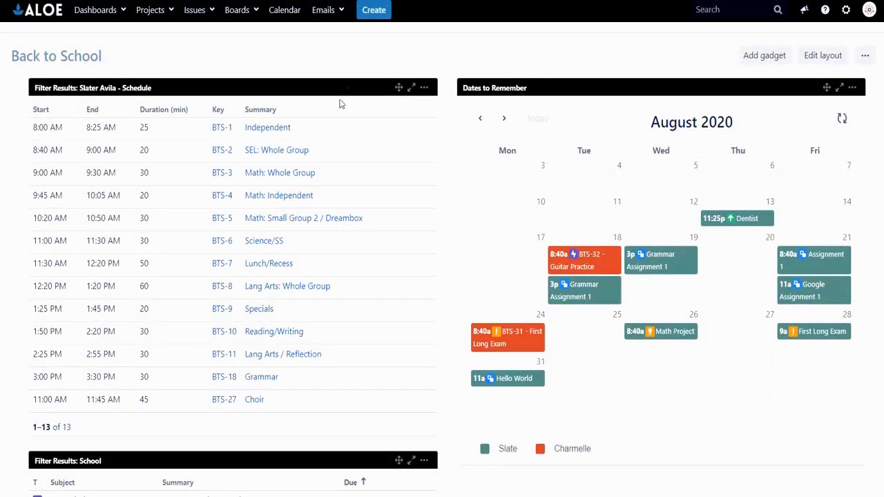
Step: Add a Filter Results gadget to the Back to School dashboard from the full gadget list
{"action": "scroll", "coordinate": [326, 130], "scroll_direction": "down", "scroll_amount": 3}
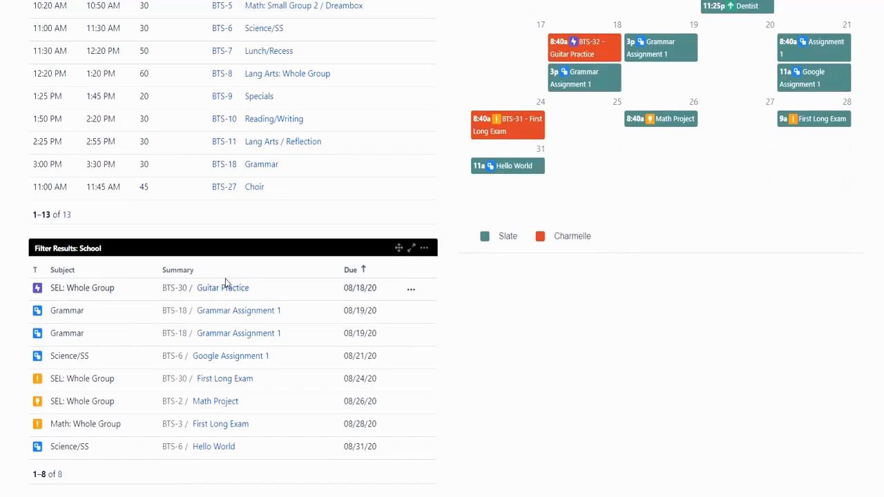
{"action": "scroll", "coordinate": [235, 276], "scroll_direction": "up", "scroll_amount": 3}
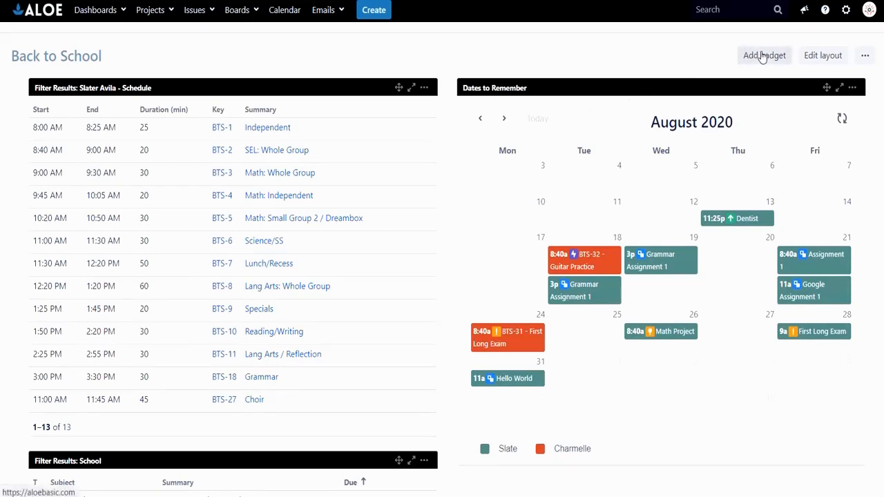
{"action": "left_click", "coordinate": [763, 55]}
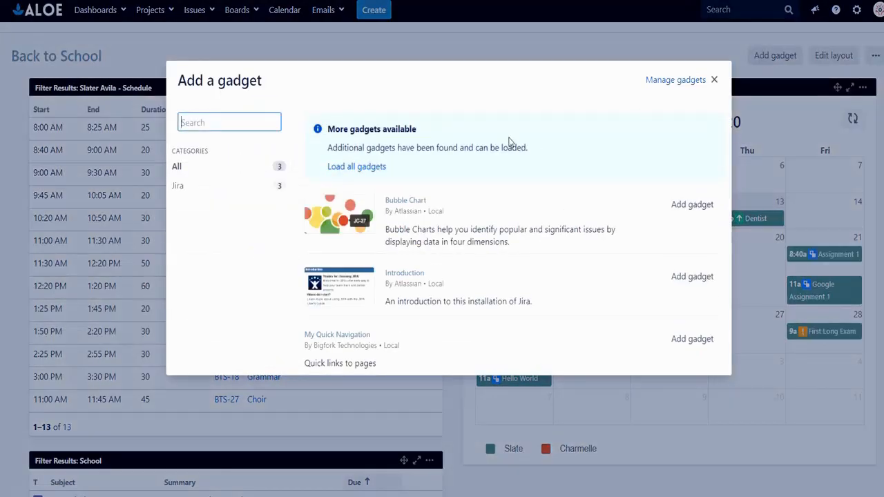
{"action": "left_click", "coordinate": [376, 167]}
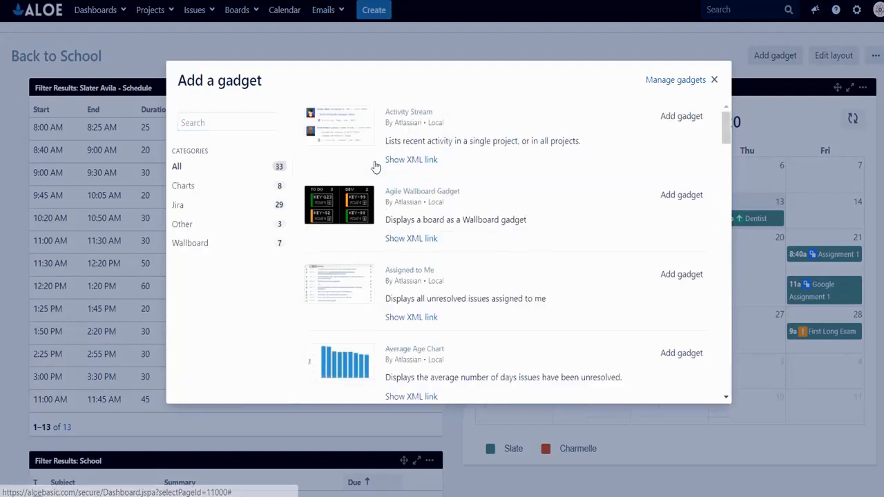
{"action": "left_click", "coordinate": [235, 122]}
{"action": "type", "text": "Filrter"}
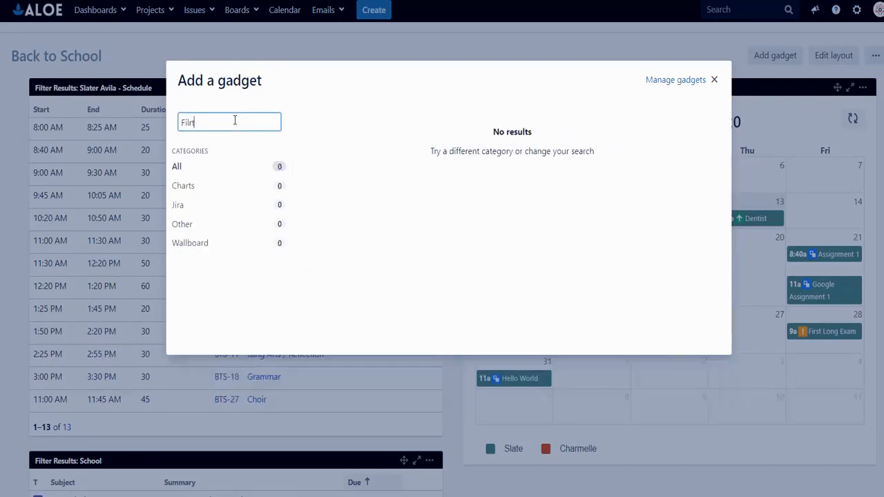
{"action": "key", "text": "BackSpace"}
{"action": "key", "text": "BackSpace"}
{"action": "key", "text": "BackSpace"}
{"action": "key", "text": "BackSpace"}
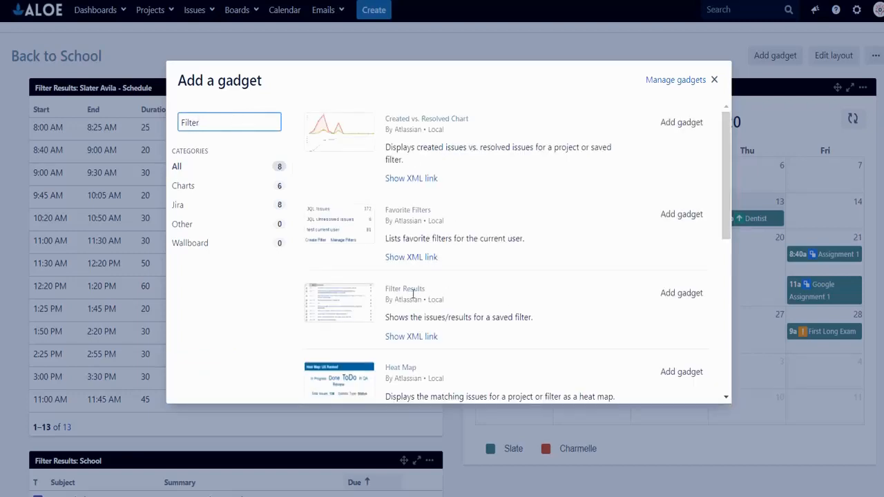
{"action": "left_click", "coordinate": [673, 296]}
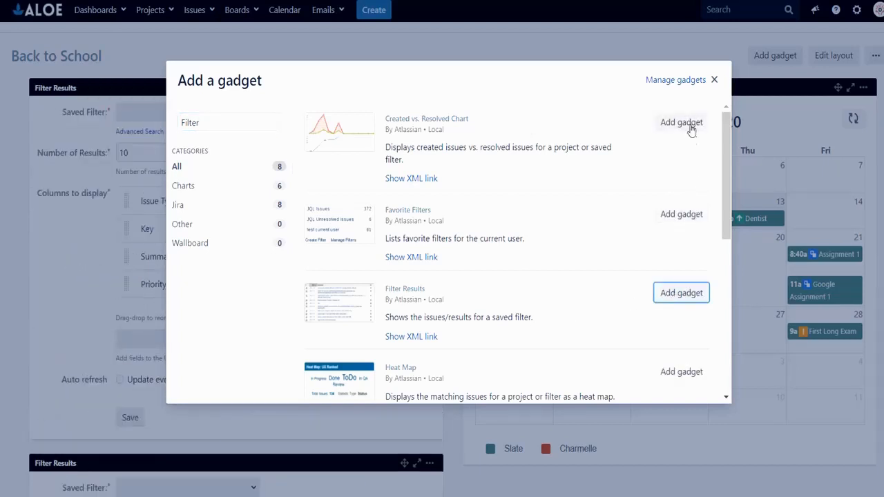
Step: Add a Calendar gadget, close the gadget gallery, and move the calendar into the right column
{"action": "double_click", "coordinate": [205, 120]}
{"action": "type", "text": "Calen"}
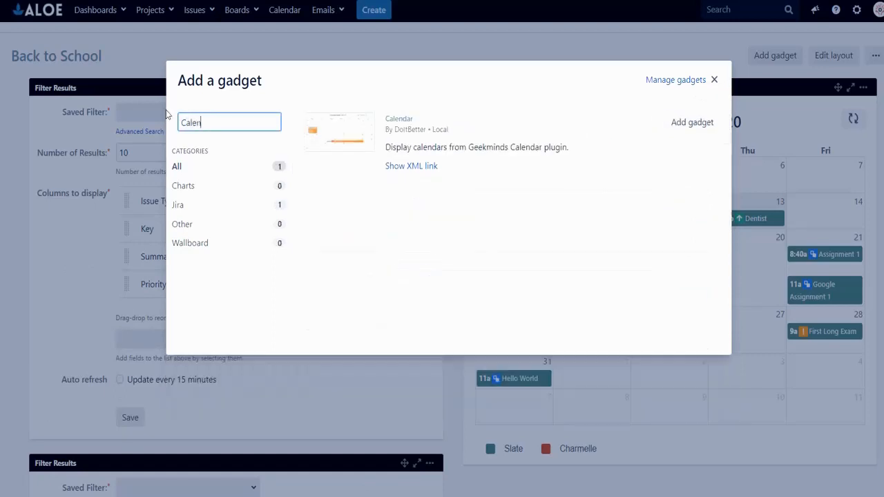
{"action": "left_click", "coordinate": [692, 122]}
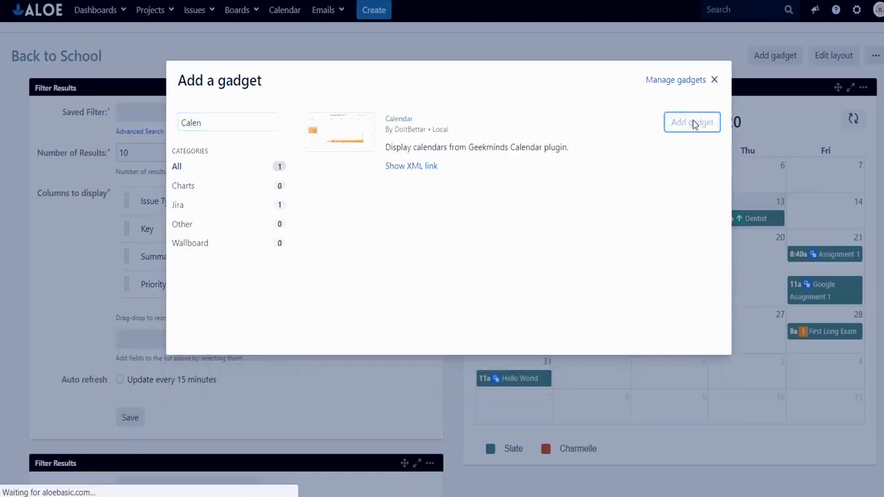
{"action": "left_click", "coordinate": [715, 80]}
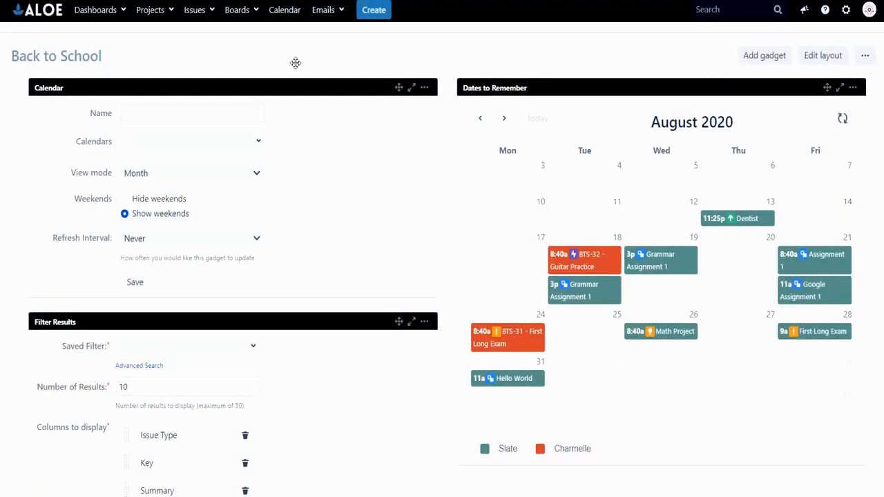
{"action": "left_click_drag", "start_coordinate": [270, 84], "coordinate": [698, 90]}
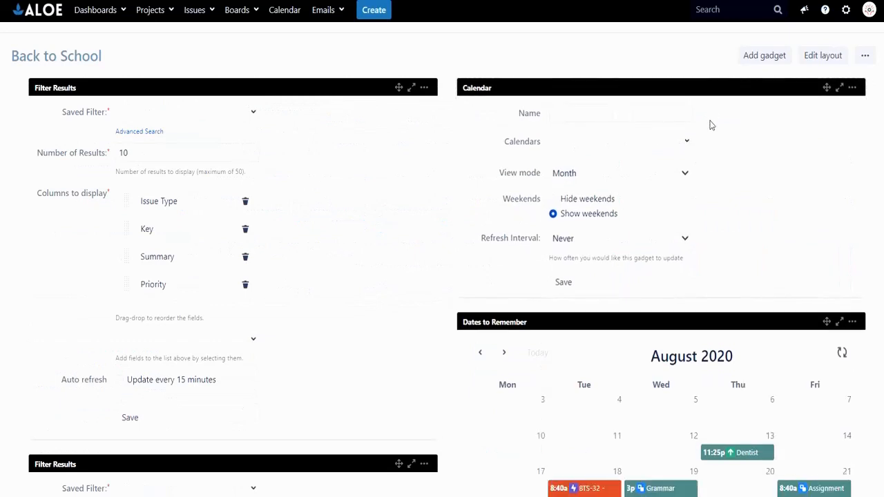
Step: Set the first Filter Results gadget to the student's Schedule saved filter and remove its Issue Type and Priority columns
{"action": "left_click", "coordinate": [216, 111]}
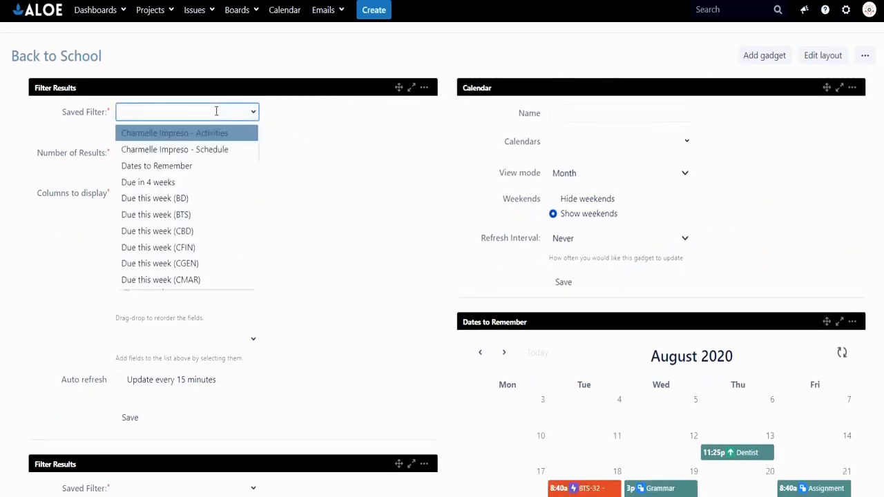
{"action": "left_click", "coordinate": [207, 149]}
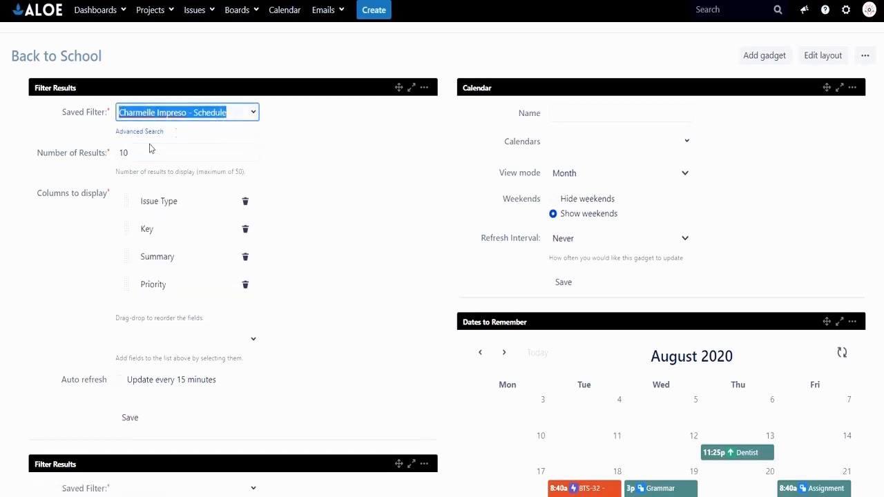
{"action": "left_click", "coordinate": [245, 202]}
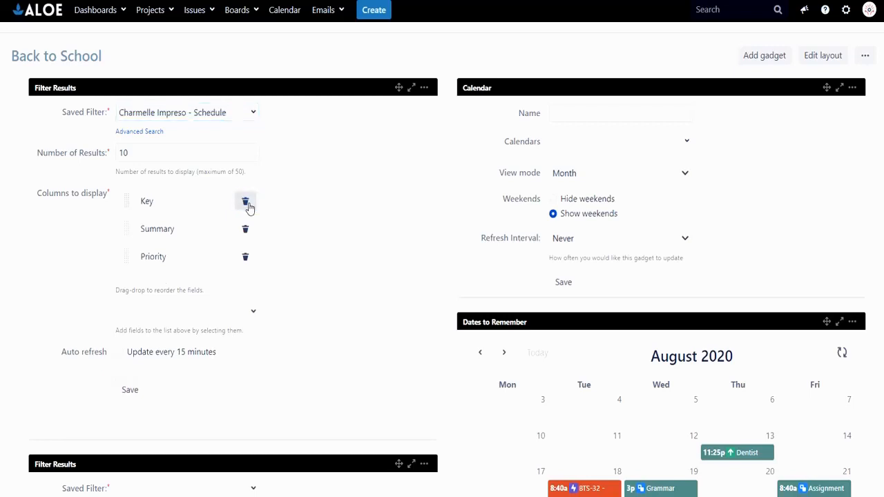
{"action": "left_click", "coordinate": [243, 257]}
Step: Add Start and End columns to the gadget's columns to display
{"action": "left_click", "coordinate": [200, 284]}
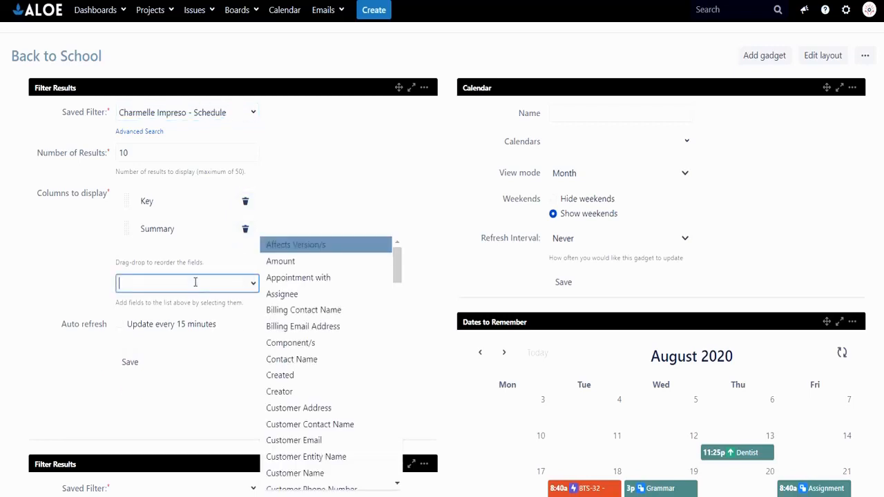
{"action": "type", "text": "Start"}
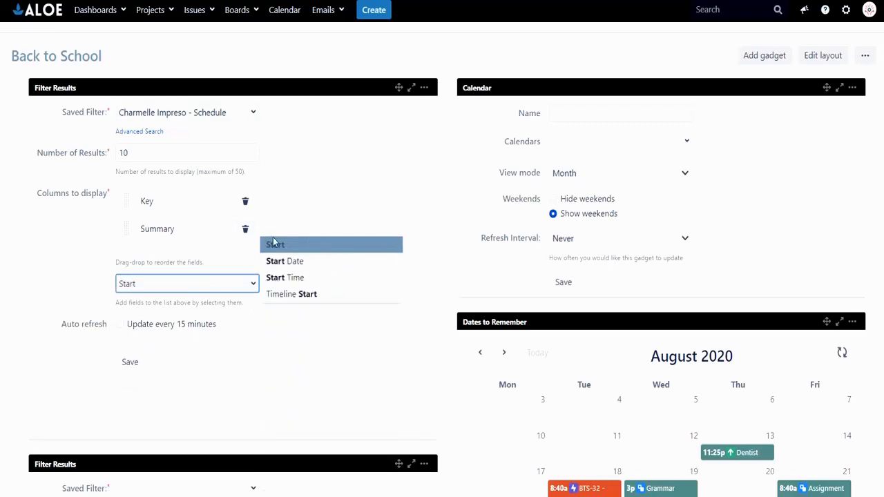
{"action": "left_click", "coordinate": [274, 244]}
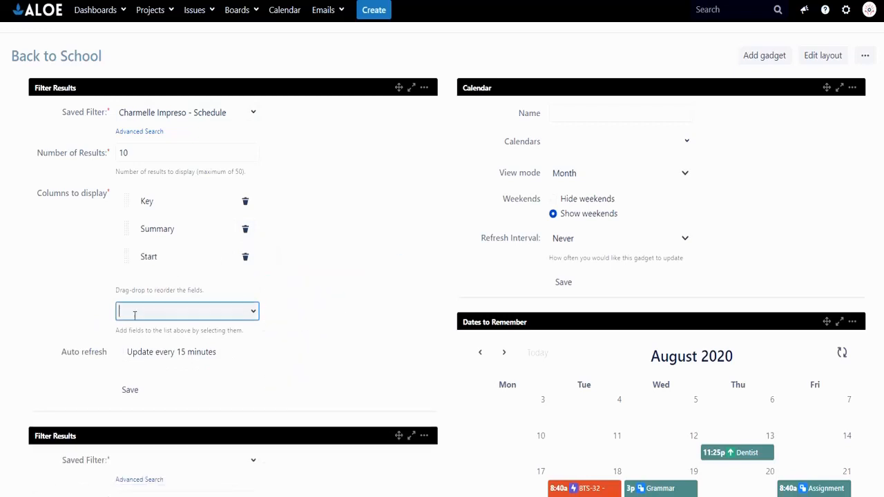
{"action": "type", "text": "End"}
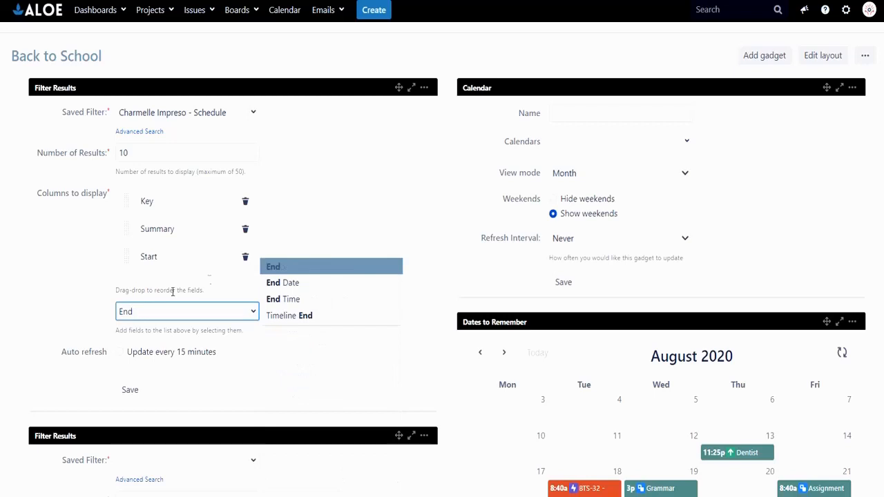
{"action": "left_click", "coordinate": [275, 270]}
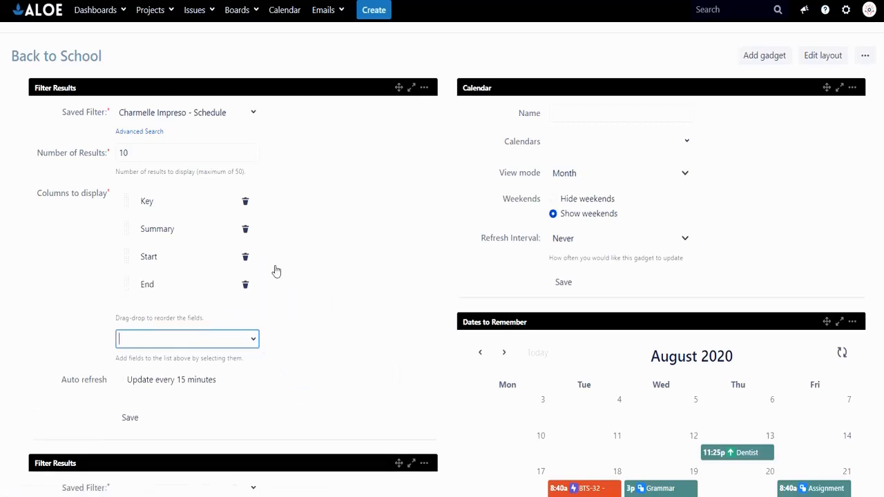
Step: Add the Duration (min) column to the gadget
{"action": "left_click", "coordinate": [138, 339]}
{"action": "type", "text": "Dura"}
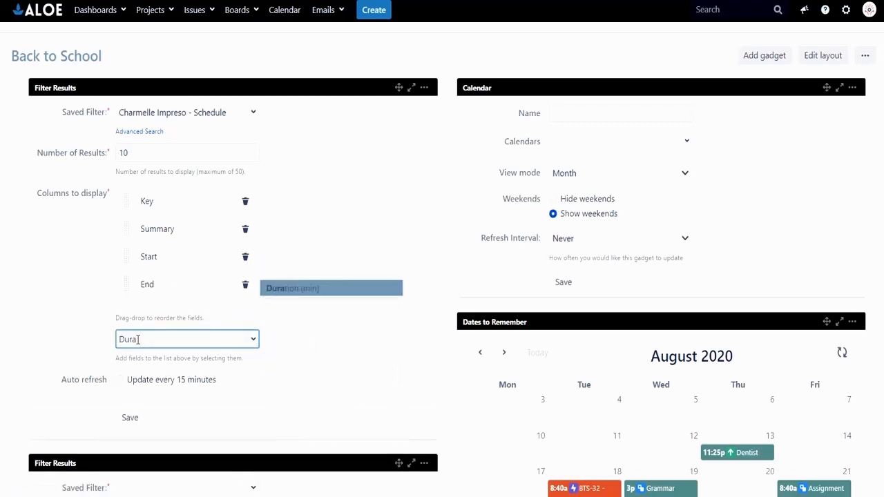
{"action": "key", "text": "Return"}
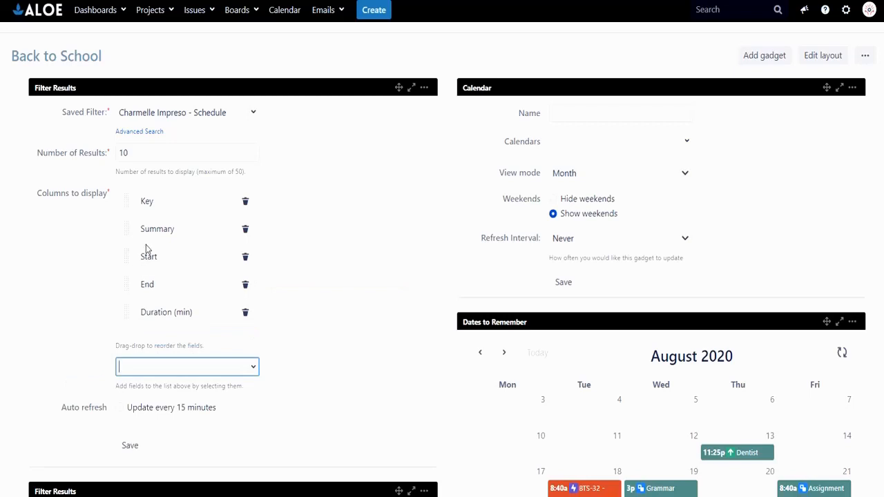
Step: Move the Key and Summary columns to the end of the column list and save the gadget
{"action": "left_click_drag", "start_coordinate": [126, 201], "coordinate": [129, 319]}
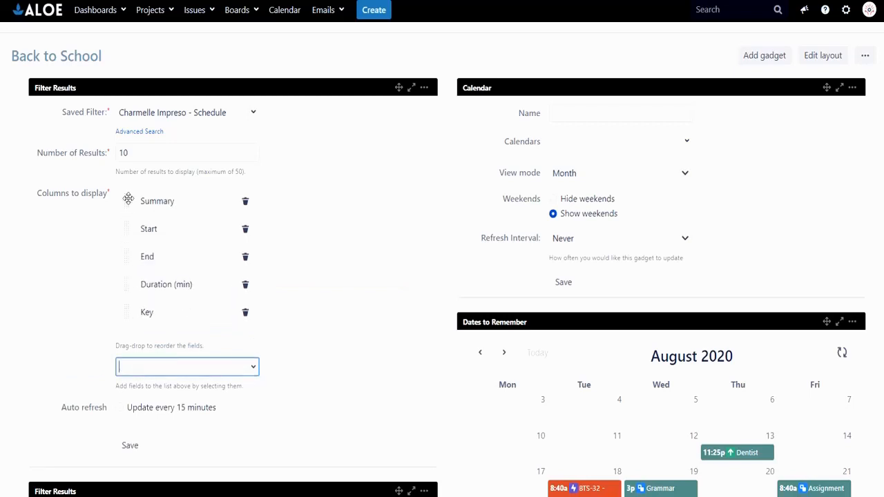
{"action": "left_click_drag", "start_coordinate": [129, 199], "coordinate": [122, 327]}
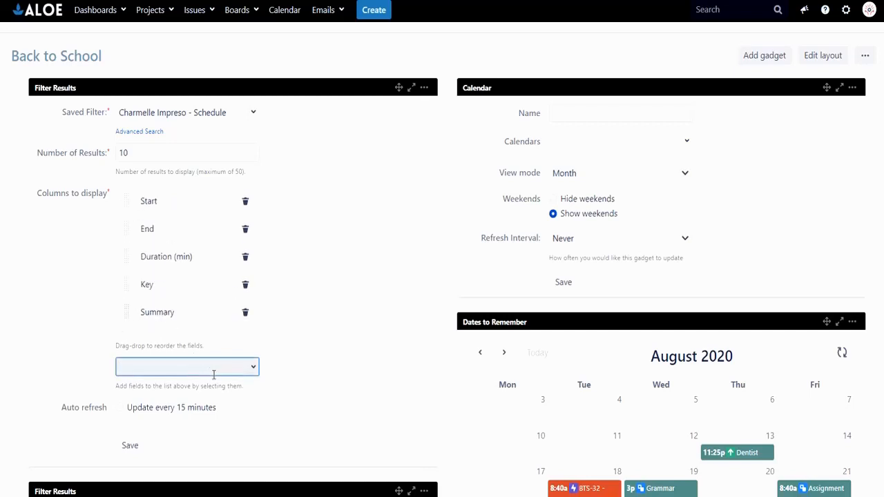
{"action": "scroll", "coordinate": [228, 387], "scroll_direction": "down", "scroll_amount": 1}
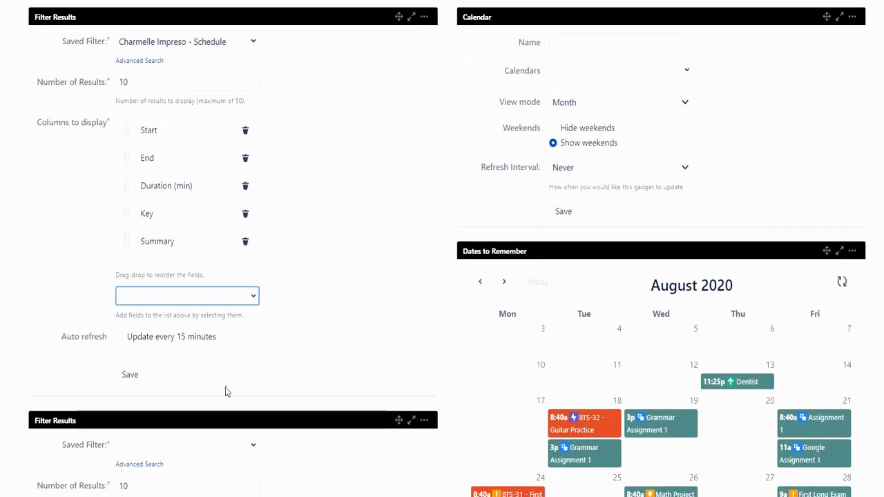
{"action": "left_click", "coordinate": [140, 375]}
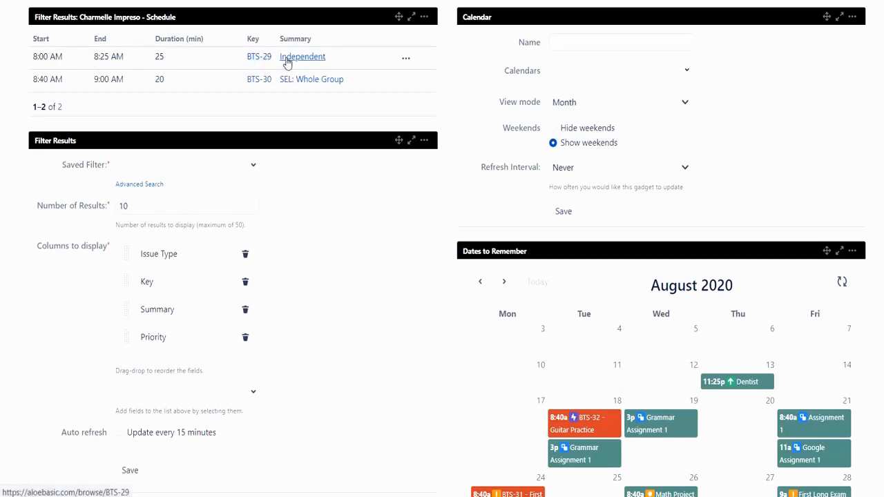
Step: Set the second Filter Results gadget to the student's Activities filter, remove its Priority column, and save it
{"action": "scroll", "coordinate": [295, 83], "scroll_direction": "up", "scroll_amount": 1}
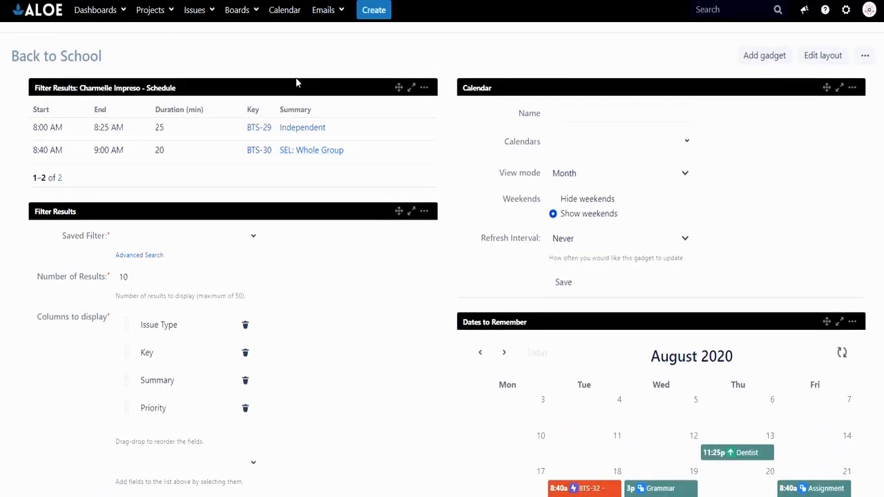
{"action": "scroll", "coordinate": [302, 149], "scroll_direction": "down", "scroll_amount": 1}
{"action": "left_click", "coordinate": [205, 167]}
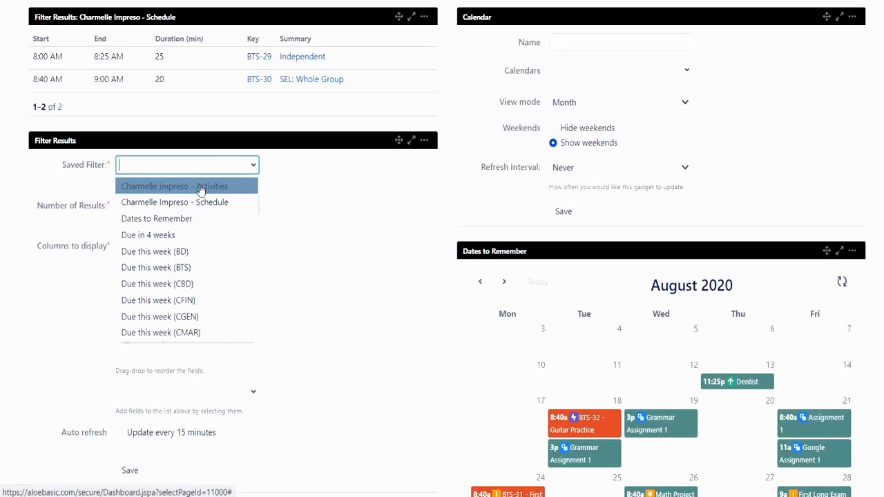
{"action": "left_click", "coordinate": [200, 186]}
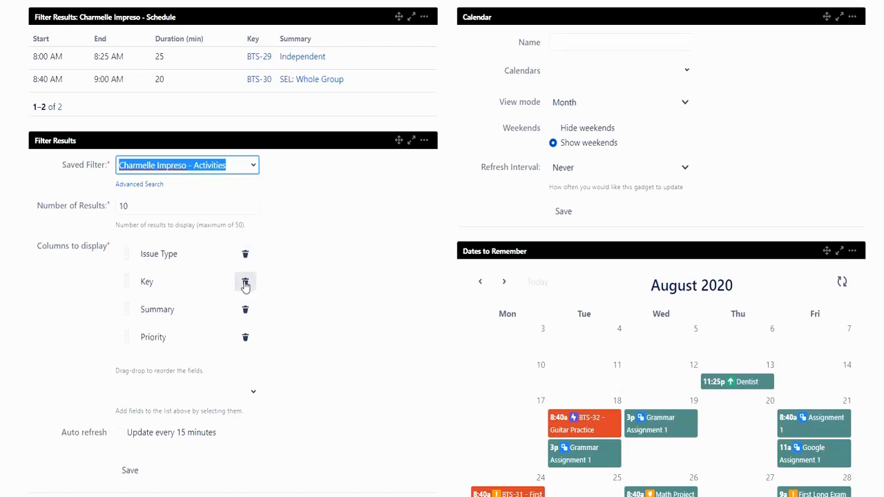
{"action": "left_click", "coordinate": [245, 339]}
{"action": "scroll", "coordinate": [298, 274], "scroll_direction": "down", "scroll_amount": 1}
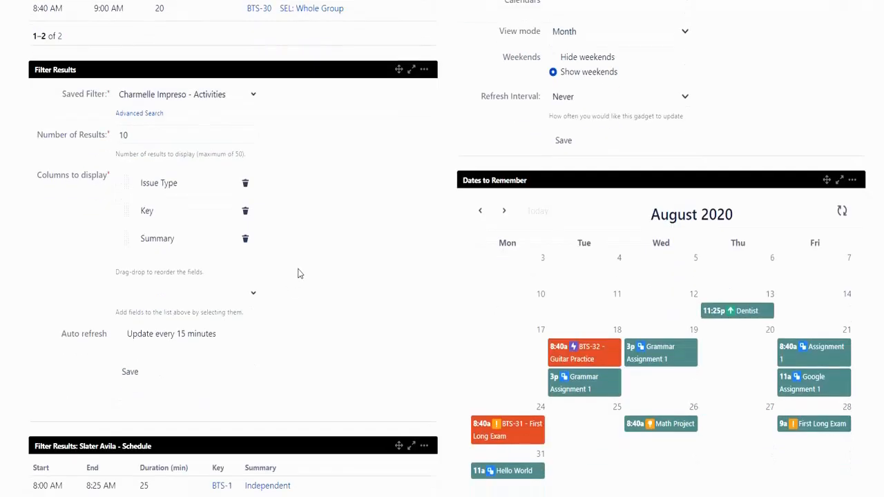
{"action": "left_click", "coordinate": [133, 373]}
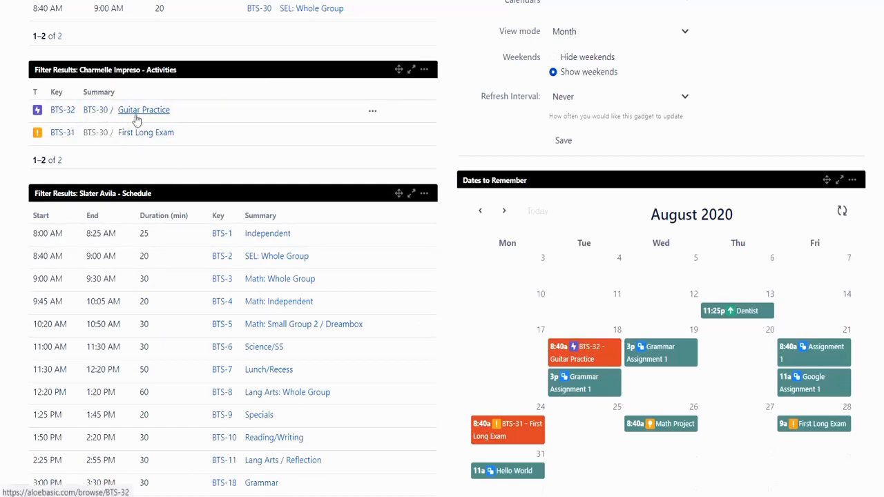
Step: Start creating a new calendar and pick the dark blue colour for it
{"action": "scroll", "coordinate": [150, 124], "scroll_direction": "up", "scroll_amount": 1}
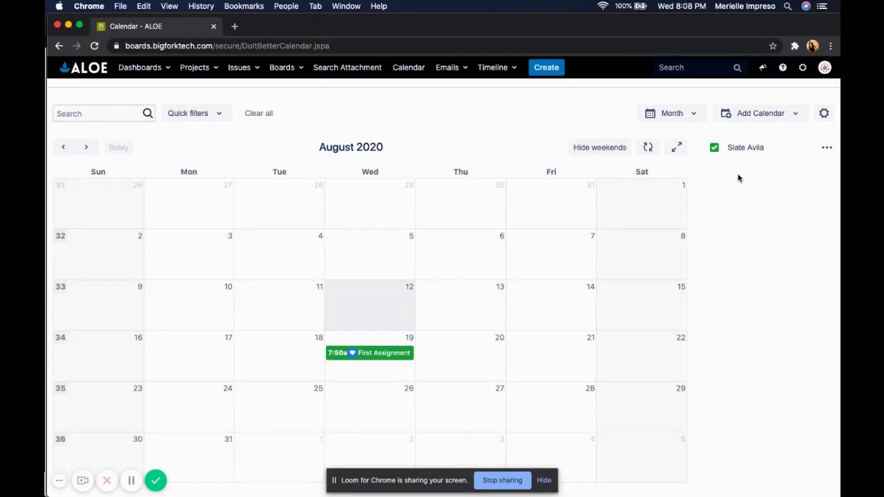
{"action": "left_click", "coordinate": [763, 113]}
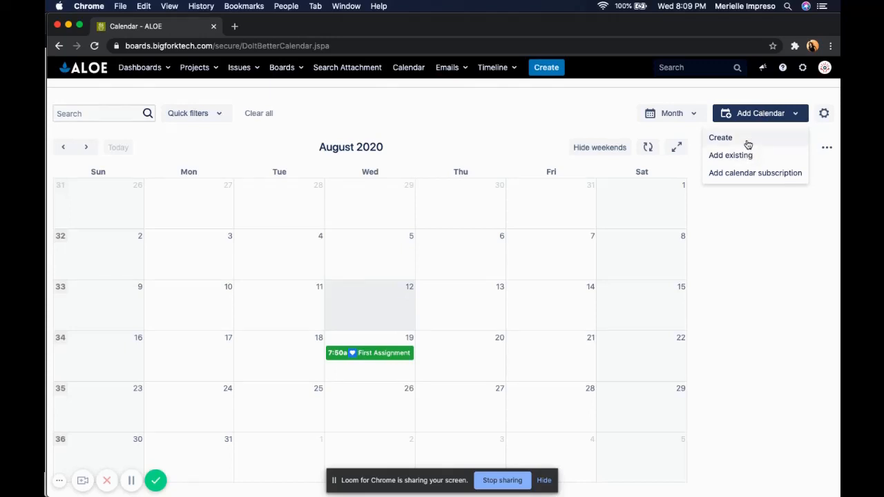
{"action": "left_click", "coordinate": [782, 247]}
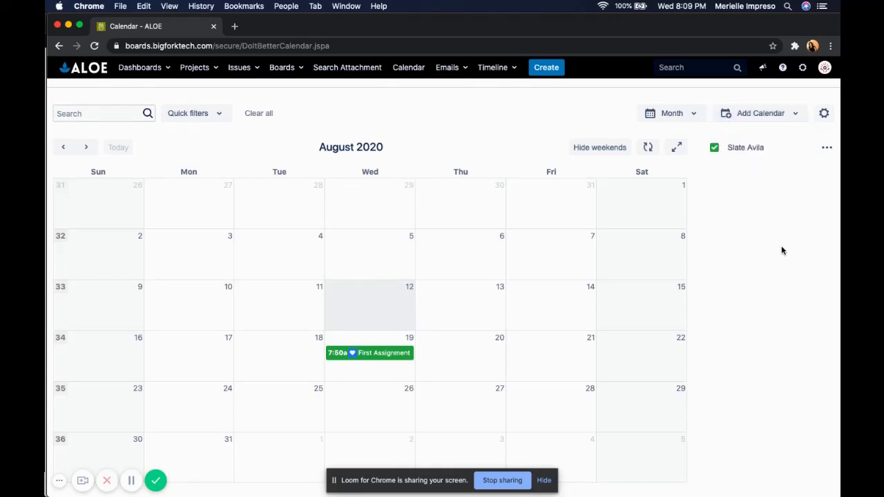
{"action": "left_click", "coordinate": [746, 118]}
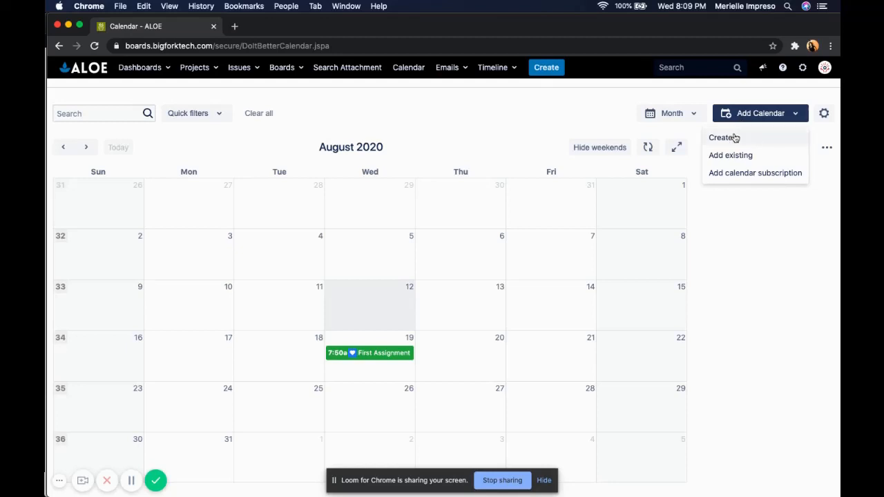
{"action": "left_click", "coordinate": [732, 137]}
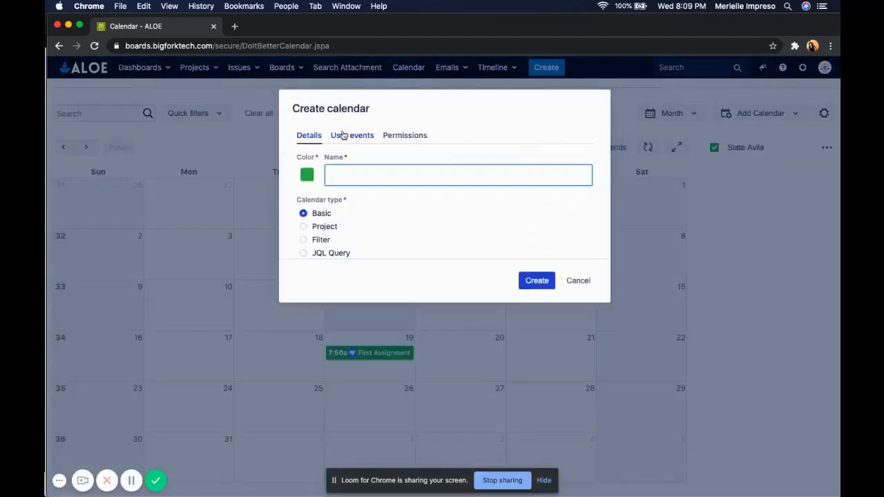
{"action": "left_click", "coordinate": [305, 181]}
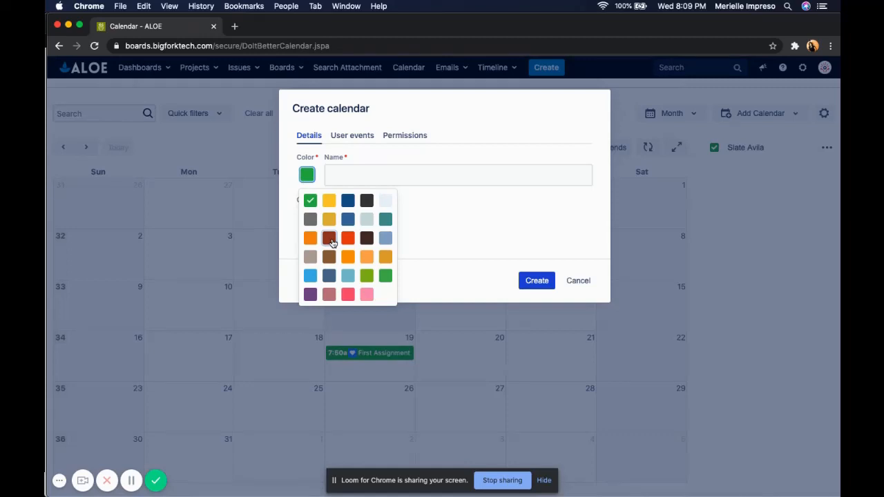
{"action": "left_click", "coordinate": [347, 200]}
Step: Name the new calendar with the student's full name
{"action": "left_click", "coordinate": [357, 173]}
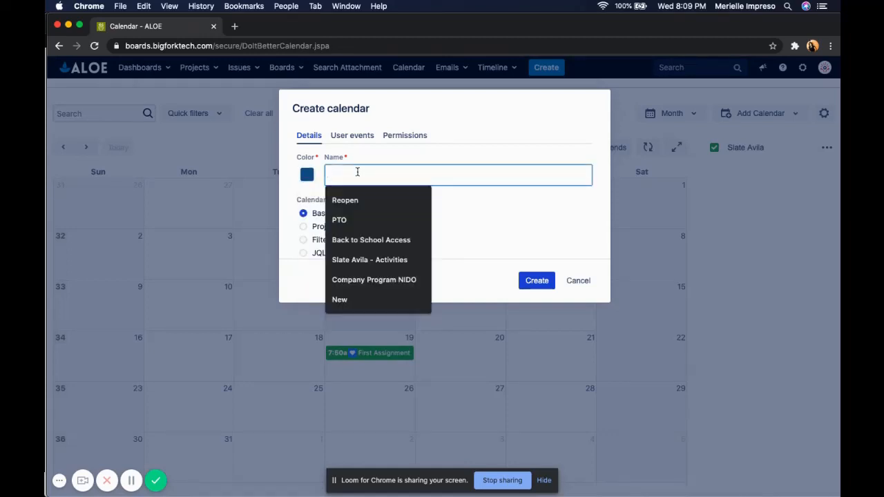
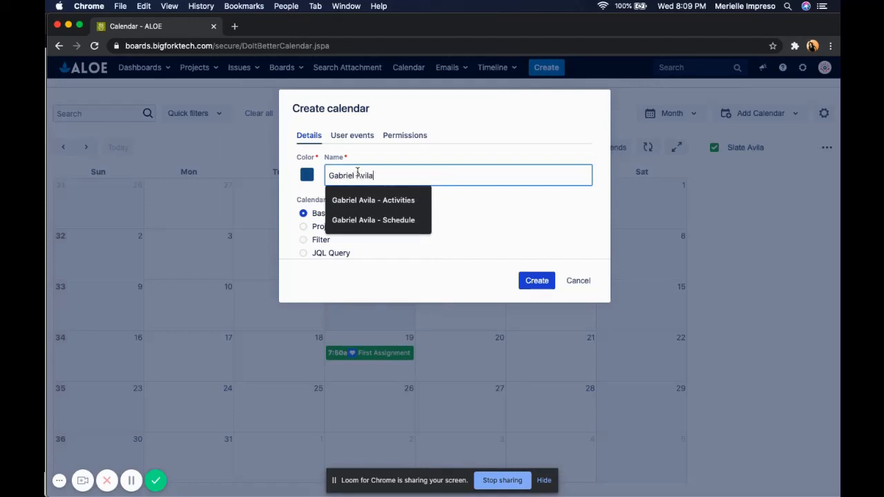
{"action": "left_click", "coordinate": [483, 215]}
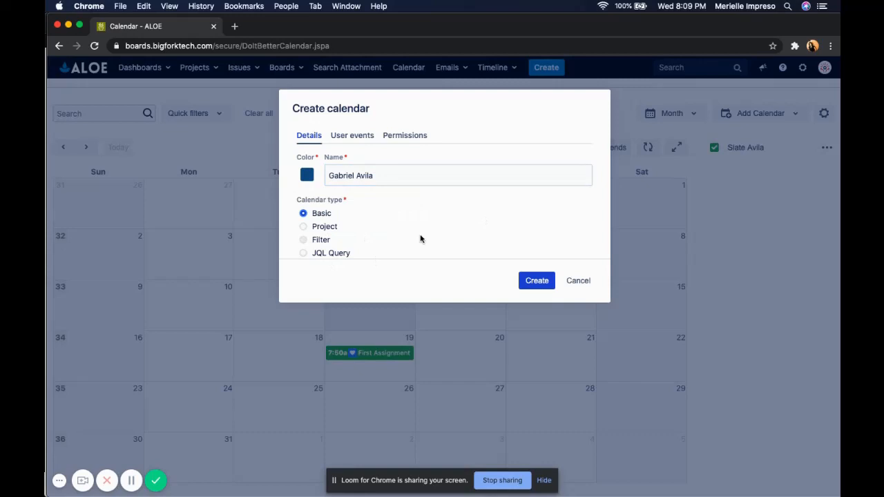
Step: Make it a Filter calendar using the student's Activities filter with Start Time as the event start
{"action": "left_click", "coordinate": [305, 241]}
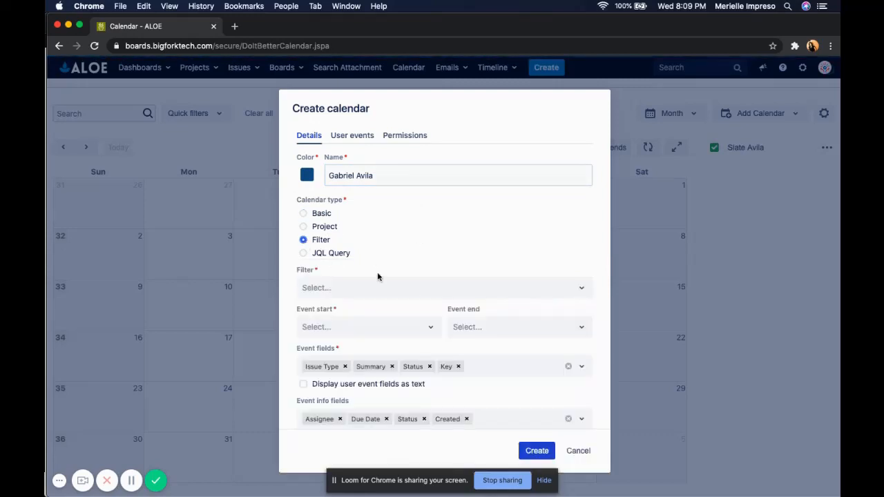
{"action": "left_click", "coordinate": [417, 296]}
{"action": "type", "text": "g"}
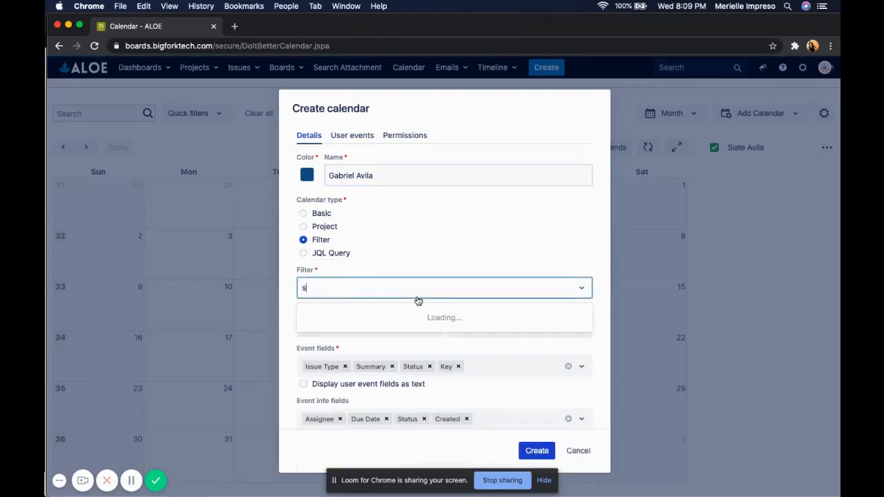
{"action": "key", "text": "BackSpace"}
{"action": "type", "text": "gabrie"}
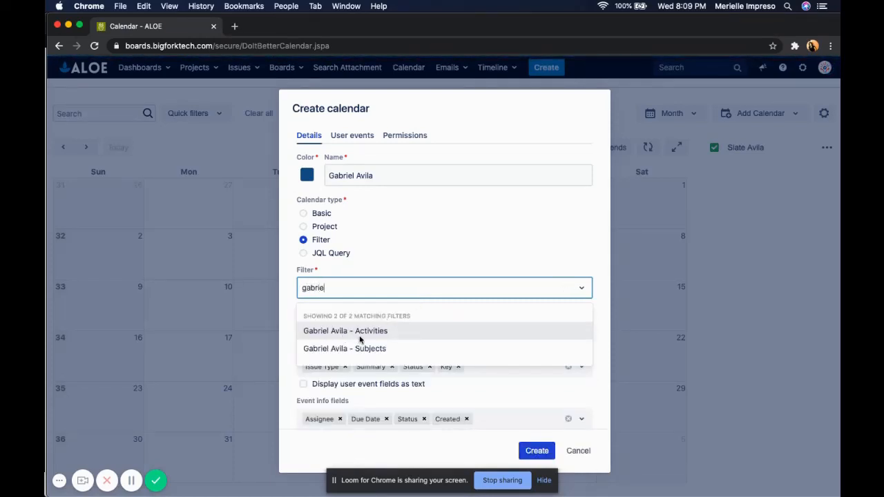
{"action": "left_click", "coordinate": [359, 335]}
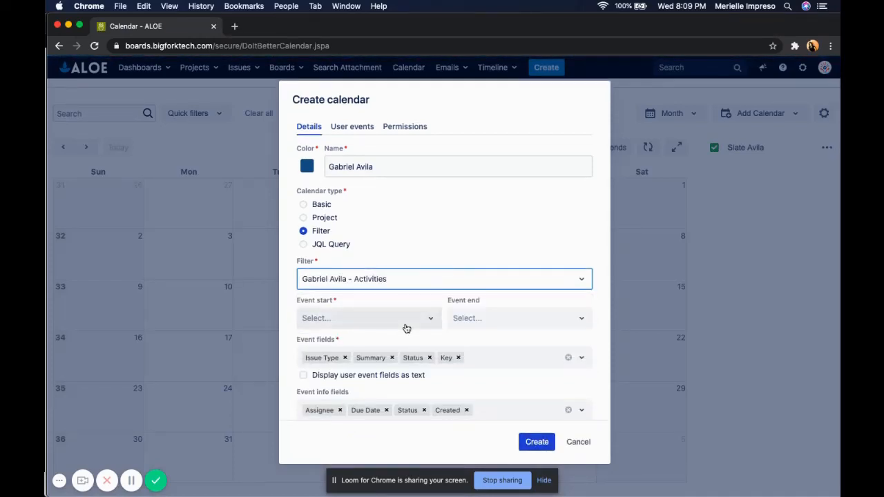
{"action": "left_click", "coordinate": [407, 325]}
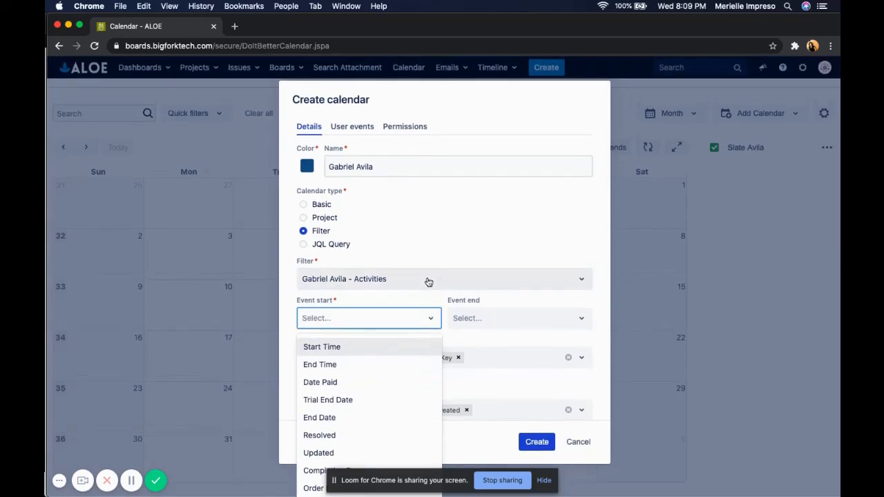
{"action": "left_click", "coordinate": [380, 347]}
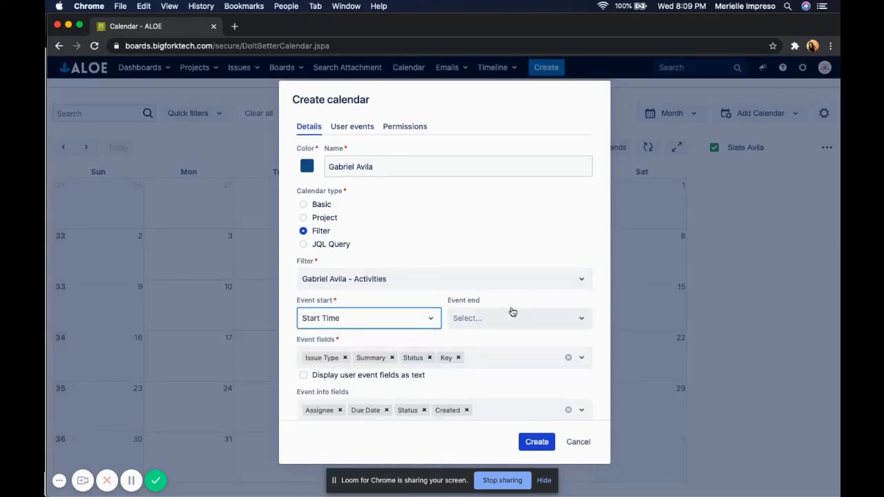
Step: Set the calendar's event end to End Time and remove Key from its event fields
{"action": "left_click", "coordinate": [507, 323]}
{"action": "left_click", "coordinate": [495, 366]}
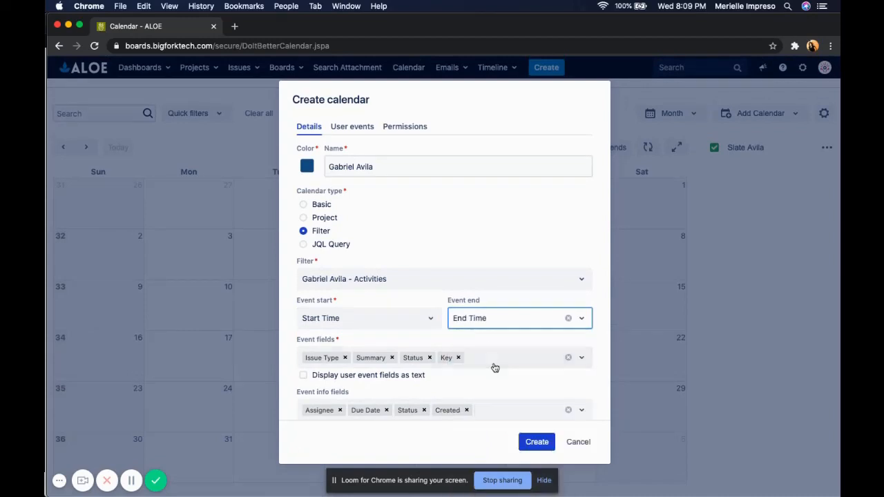
{"action": "left_click", "coordinate": [458, 358]}
{"action": "left_click", "coordinate": [429, 357]}
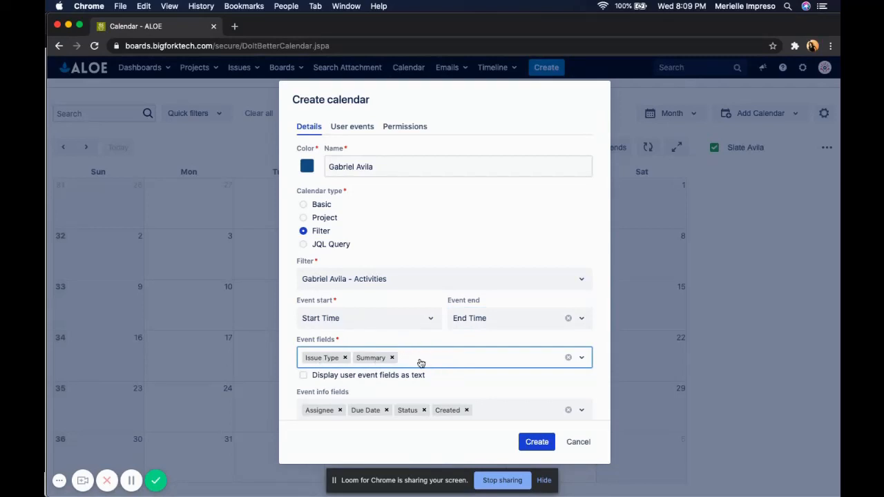
{"action": "type", "text": "Sta"}
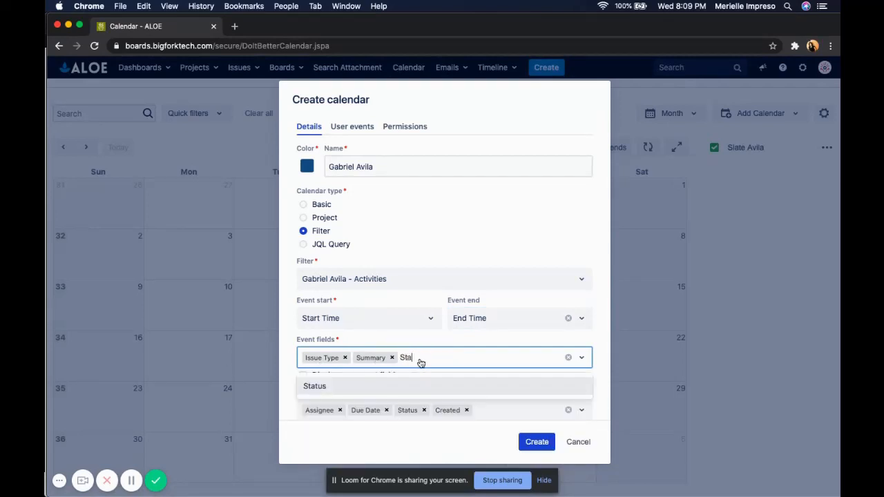
{"action": "key", "text": "Return"}
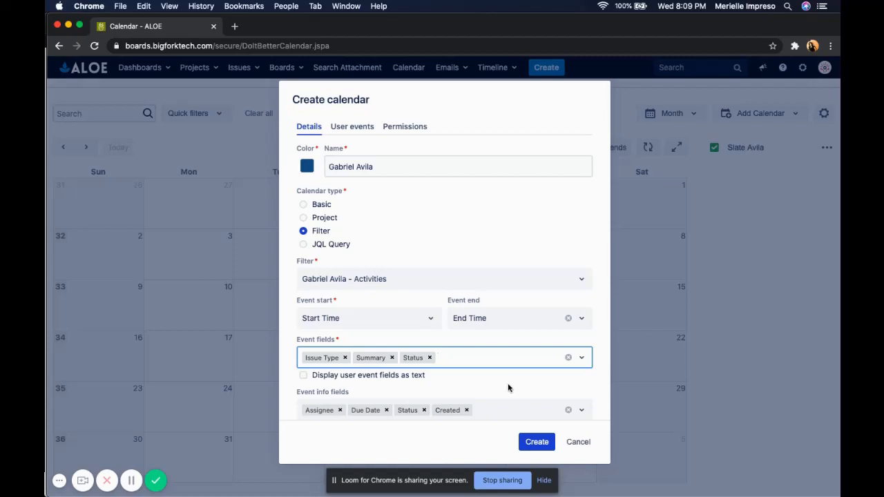
Step: Clear Created, Status, Due Date and Assignee from the event info fields and add Student Email instead
{"action": "left_click", "coordinate": [467, 411]}
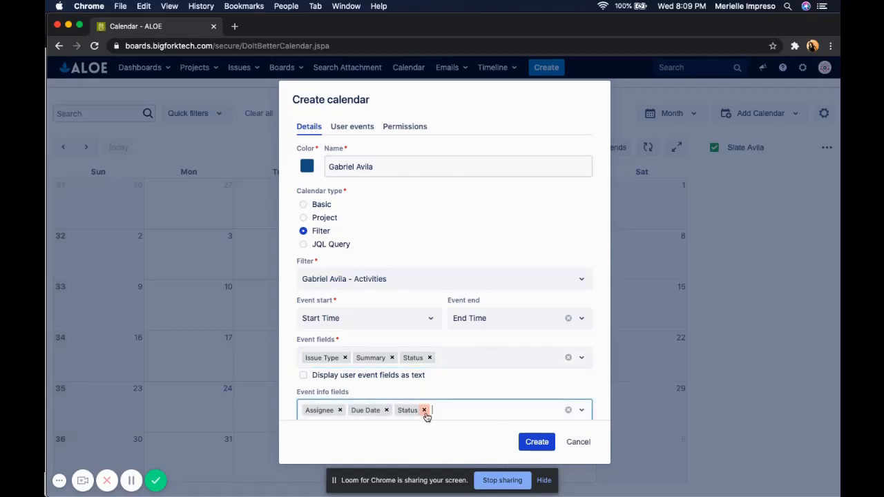
{"action": "left_click", "coordinate": [424, 411]}
{"action": "left_click", "coordinate": [386, 410]}
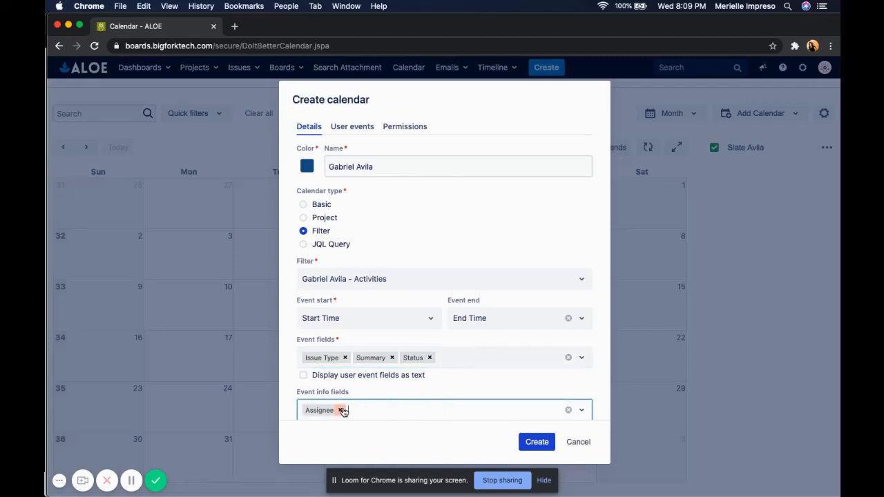
{"action": "left_click", "coordinate": [339, 410]}
{"action": "left_click", "coordinate": [370, 411]}
{"action": "type", "text": "Stude"}
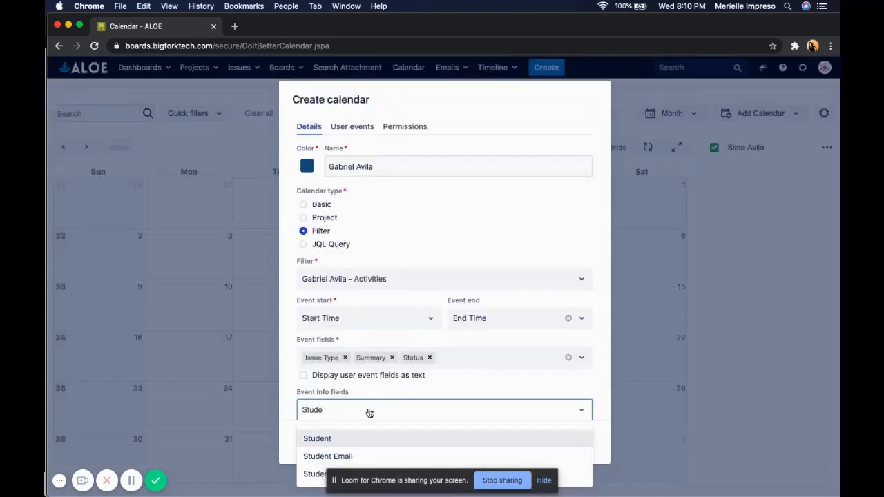
{"action": "key", "text": "Down"}
{"action": "key", "text": "Return"}
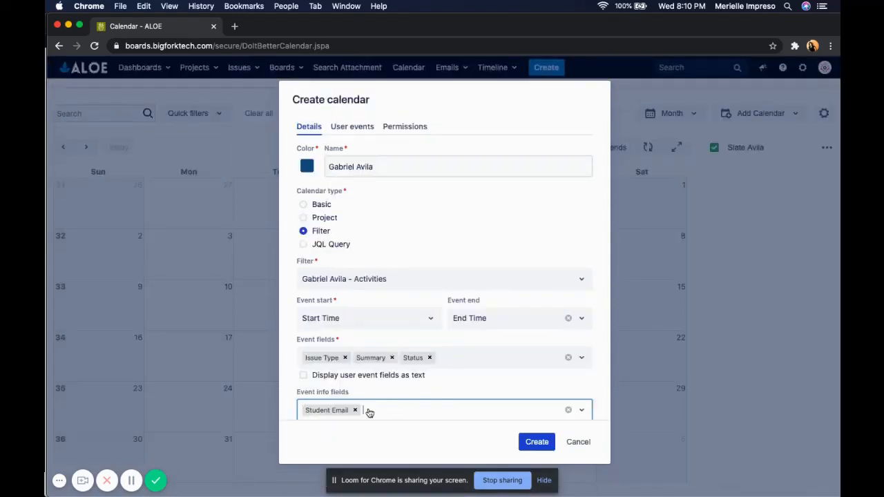
Step: Add Parent Name and Parent Email to the event info fields
{"action": "type", "text": "Stu"}
{"action": "key", "text": "BackSpace"}
{"action": "key", "text": "BackSpace"}
{"action": "key", "text": "BackSpace"}
{"action": "type", "text": "Pa"}
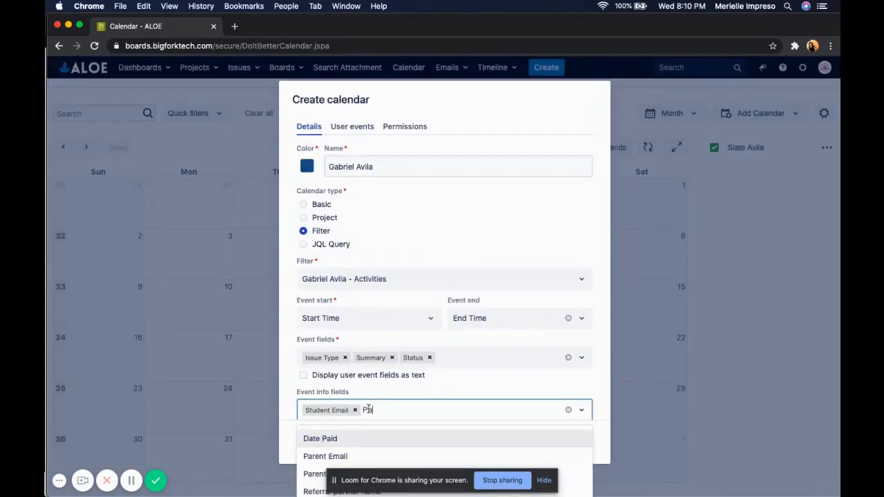
{"action": "type", "text": "ren"}
{"action": "key", "text": "Down"}
{"action": "key", "text": "Return"}
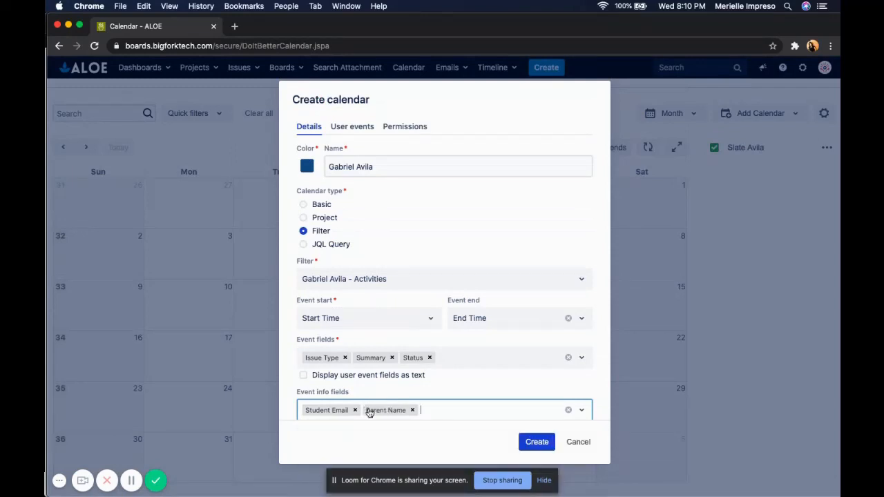
{"action": "type", "text": "Paren"}
{"action": "key", "text": "Return"}
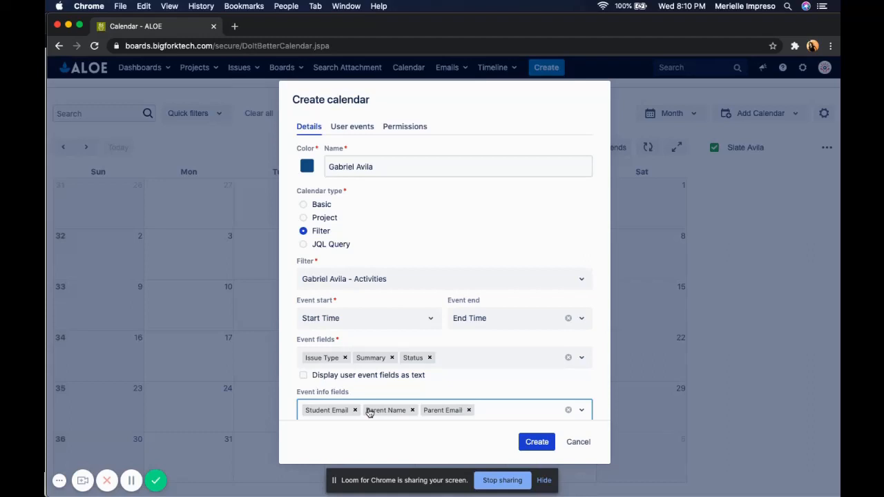
Step: Add Location and Due Date to the event info fields
{"action": "type", "text": "I"}
{"action": "key", "text": "BackSpace"}
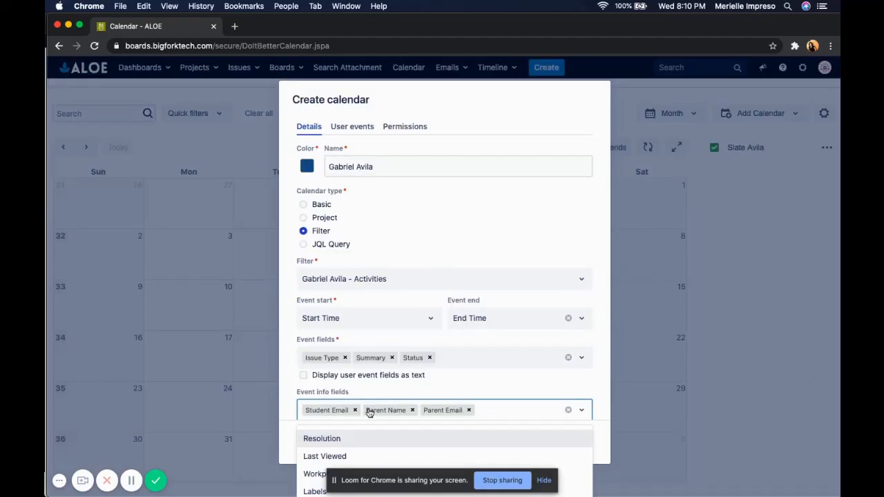
{"action": "type", "text": "Loca"}
{"action": "key", "text": "BackSpace"}
{"action": "key", "text": "BackSpace"}
{"action": "key", "text": "BackSpace"}
{"action": "key", "text": "BackSpace"}
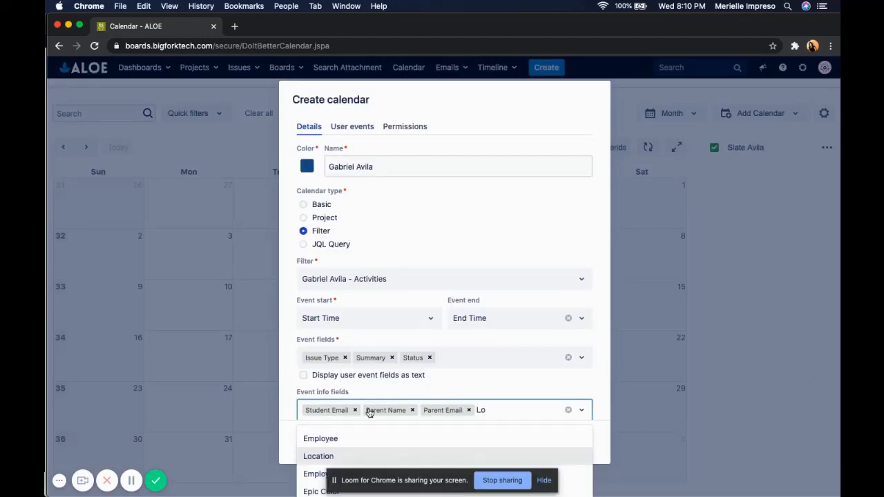
{"action": "type", "text": "Locat"}
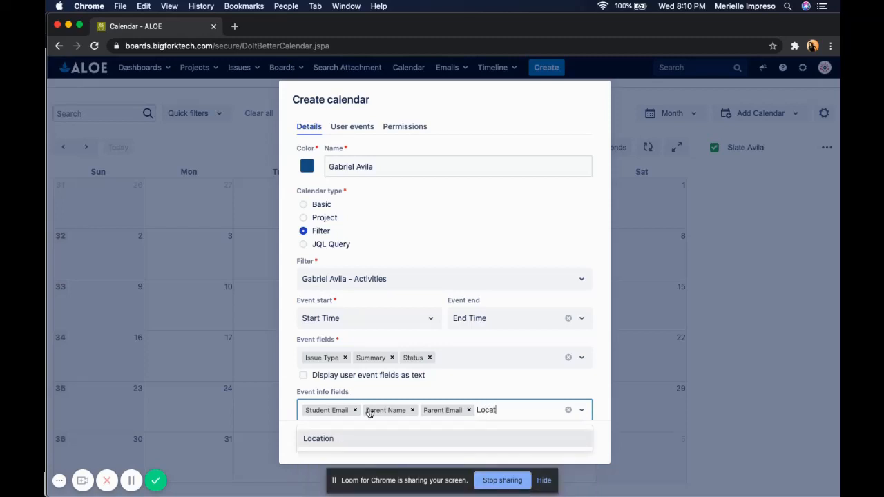
{"action": "key", "text": "Return"}
{"action": "type", "text": "Due"}
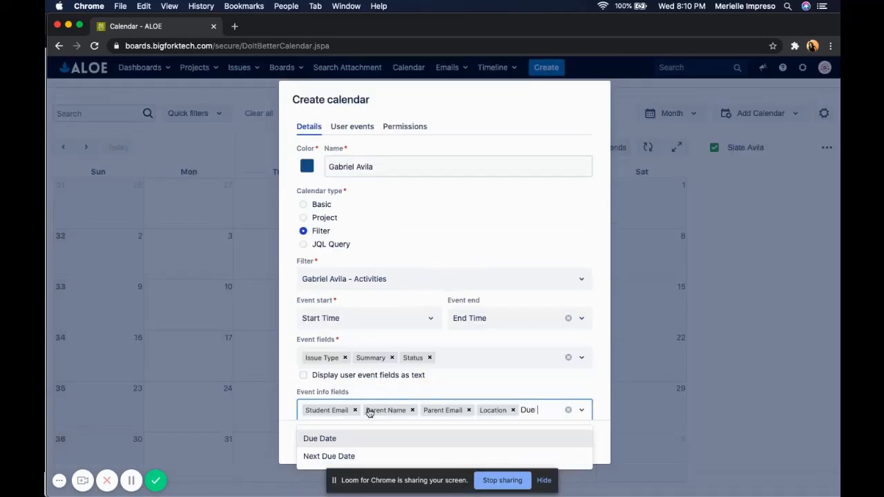
{"action": "key", "text": "Return"}
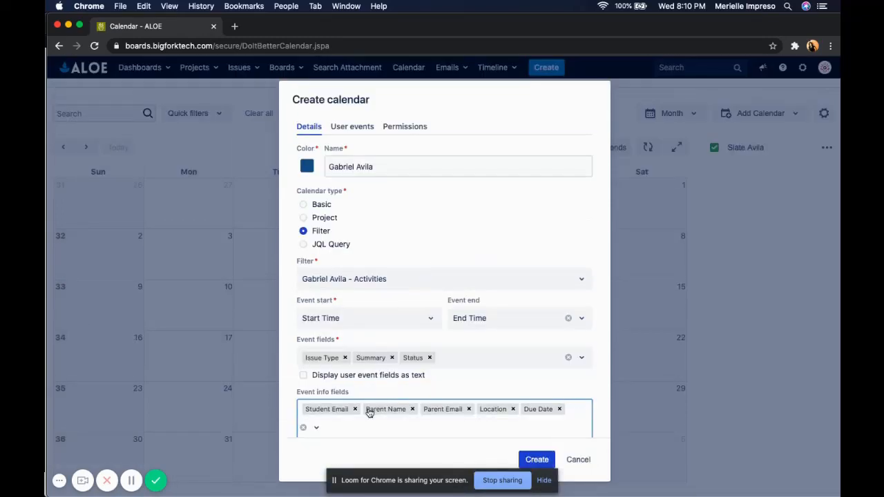
Step: Add Teacher and Appointment with to the event info fields and create the calendar
{"action": "type", "text": "Teact"}
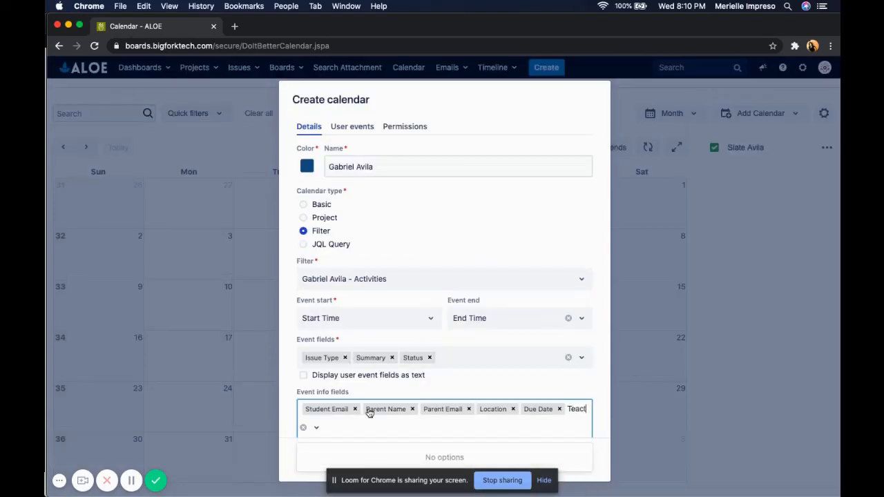
{"action": "key", "text": "BackSpace"}
{"action": "key", "text": "Return"}
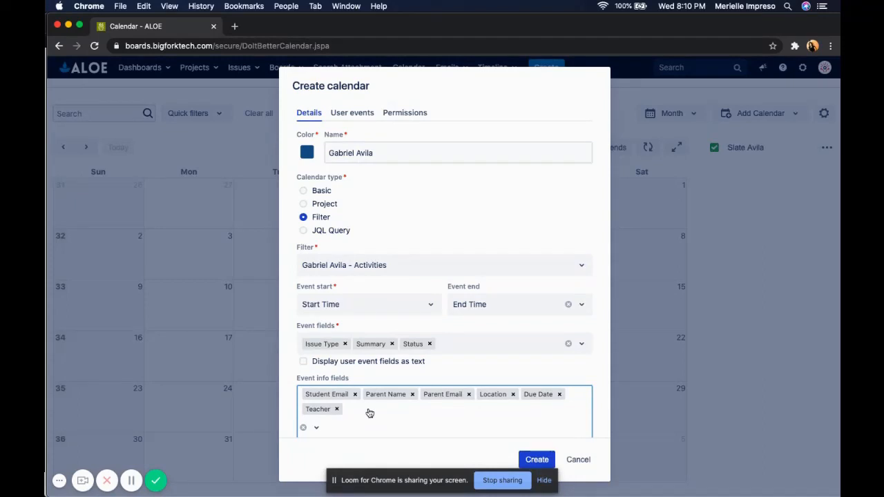
{"action": "type", "text": "Appoi"}
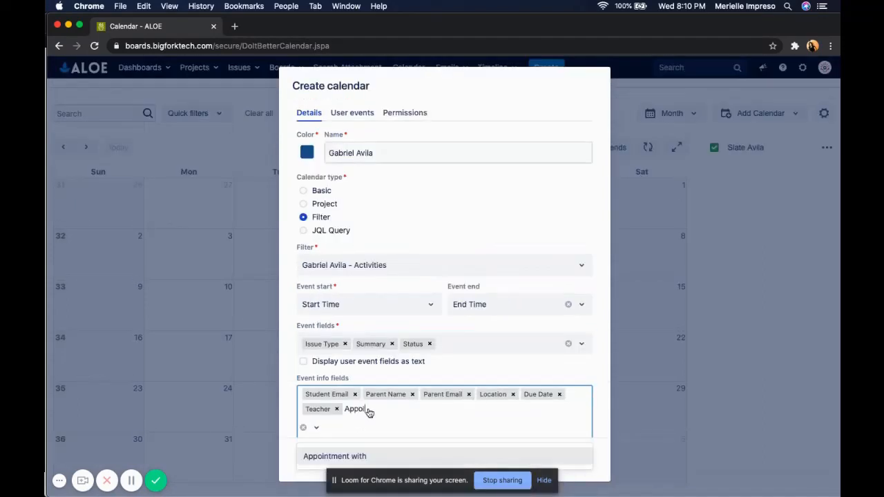
{"action": "key", "text": "Return"}
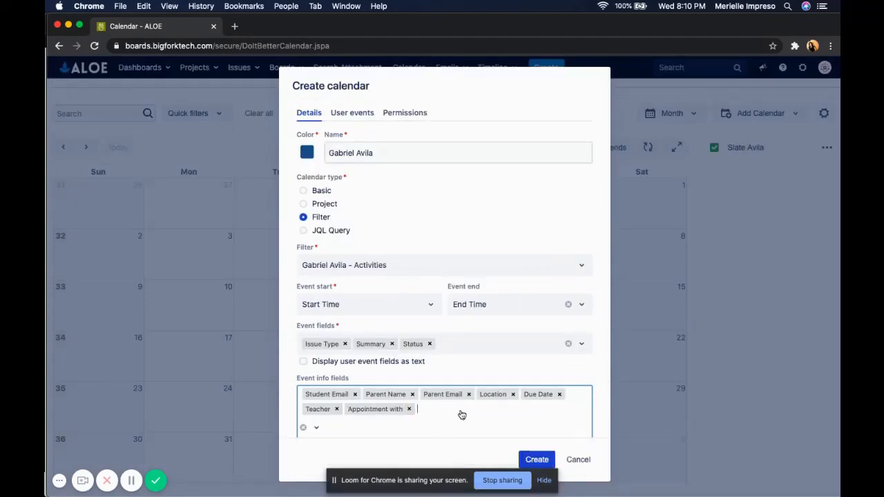
{"action": "left_click", "coordinate": [530, 460]}
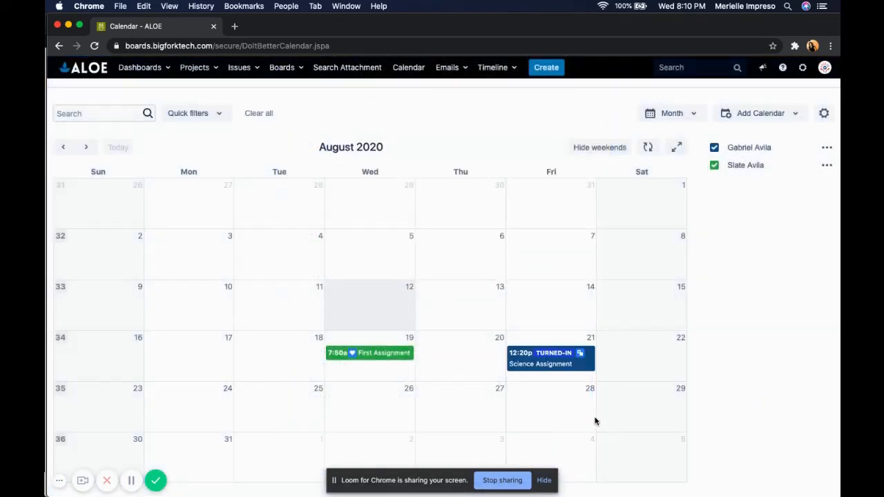
Step: Edit the dashboard's Dates to Remember gadget to also show the new student calendar and the third student's Activities calendar, then save
{"action": "scroll", "coordinate": [595, 422], "scroll_direction": "down", "scroll_amount": 2}
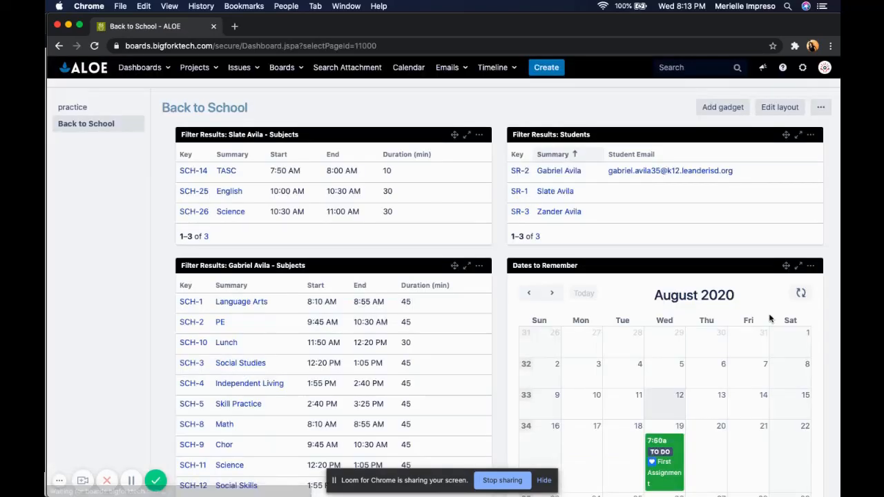
{"action": "scroll", "coordinate": [770, 318], "scroll_direction": "down", "scroll_amount": 2}
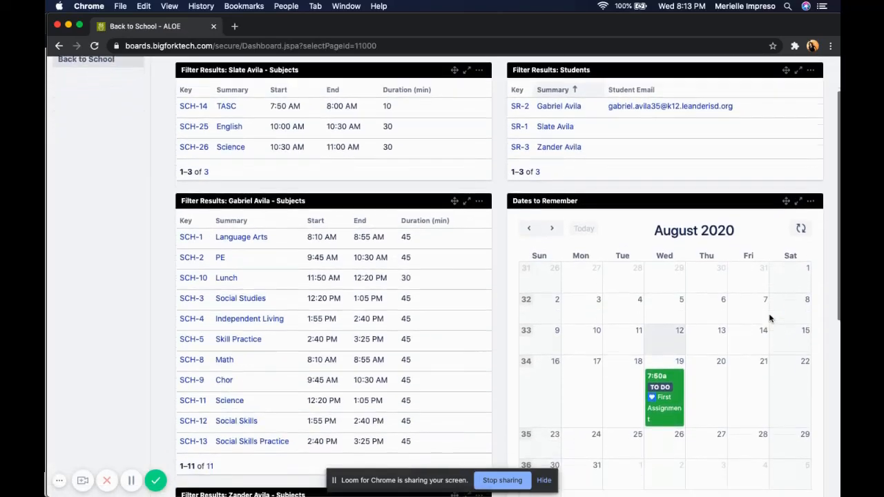
{"action": "scroll", "coordinate": [671, 286], "scroll_direction": "down", "scroll_amount": 3}
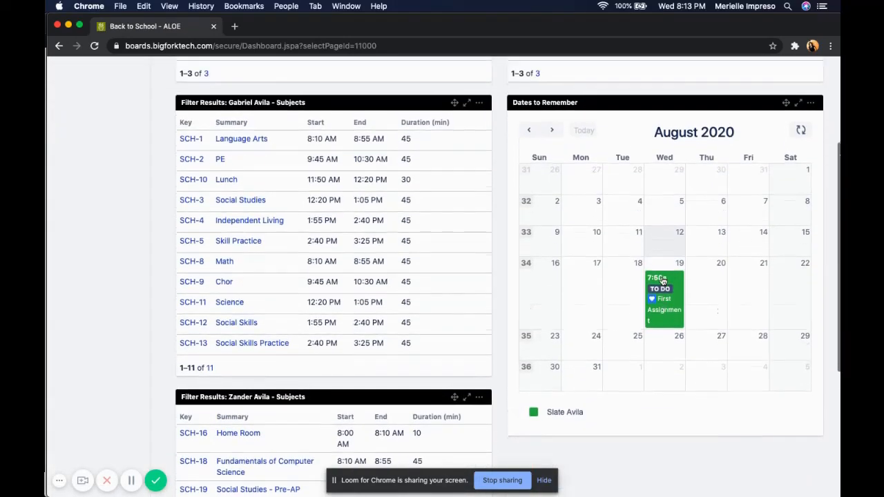
{"action": "left_click", "coordinate": [552, 134]}
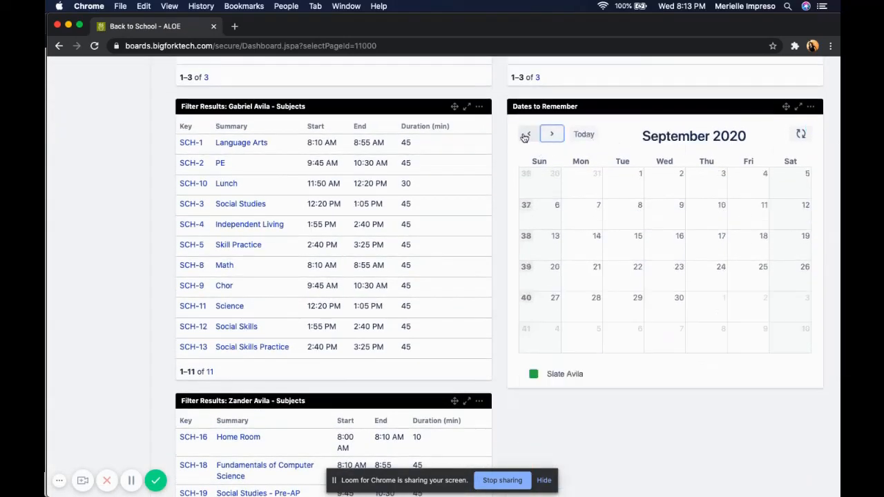
{"action": "left_click", "coordinate": [527, 134]}
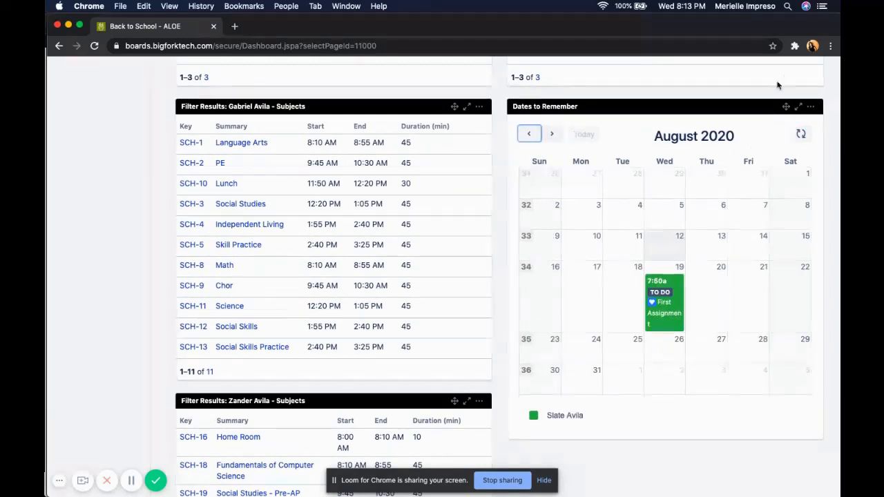
{"action": "left_click", "coordinate": [810, 108]}
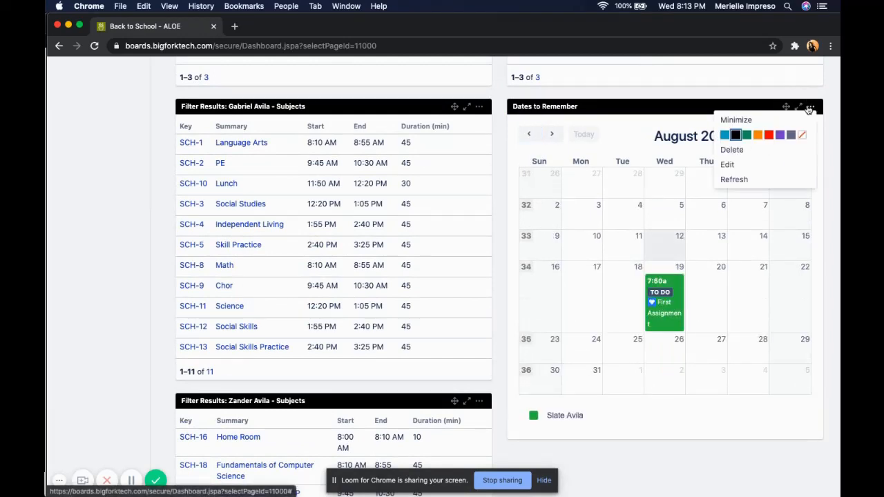
{"action": "left_click", "coordinate": [766, 168]}
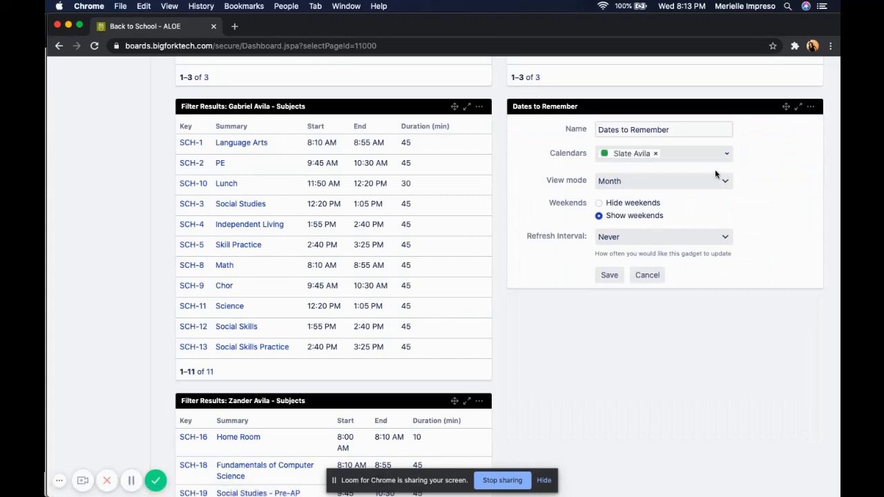
{"action": "left_click", "coordinate": [696, 152]}
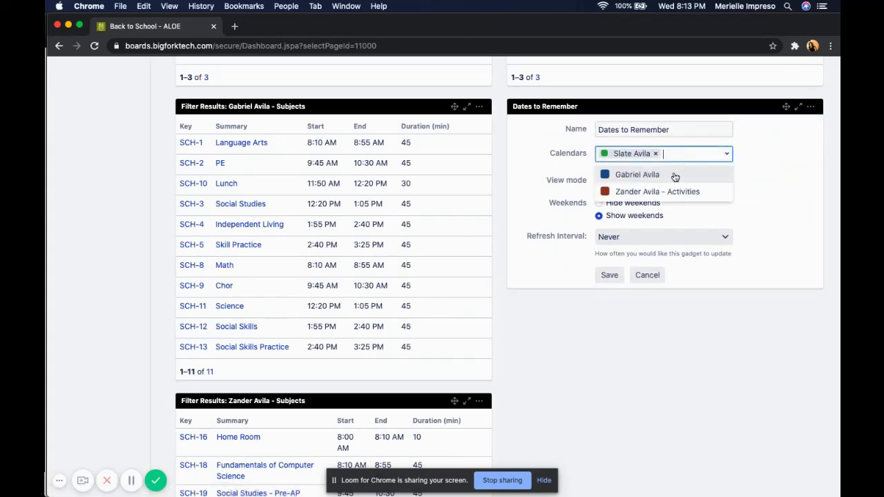
{"action": "left_click", "coordinate": [673, 174]}
{"action": "left_click", "coordinate": [683, 163]}
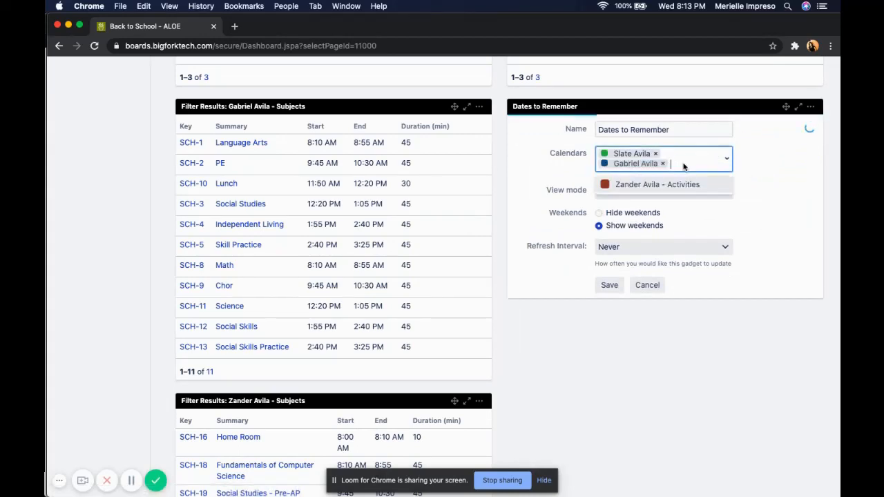
{"action": "left_click", "coordinate": [684, 184]}
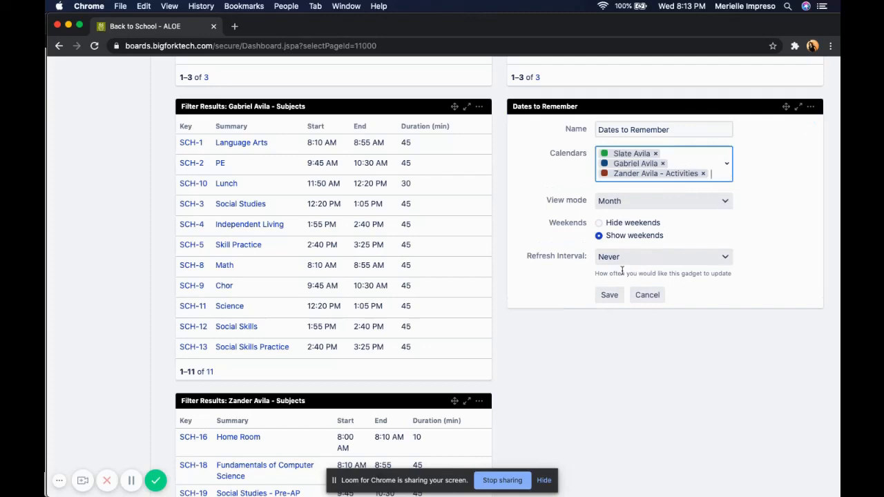
{"action": "left_click", "coordinate": [610, 295]}
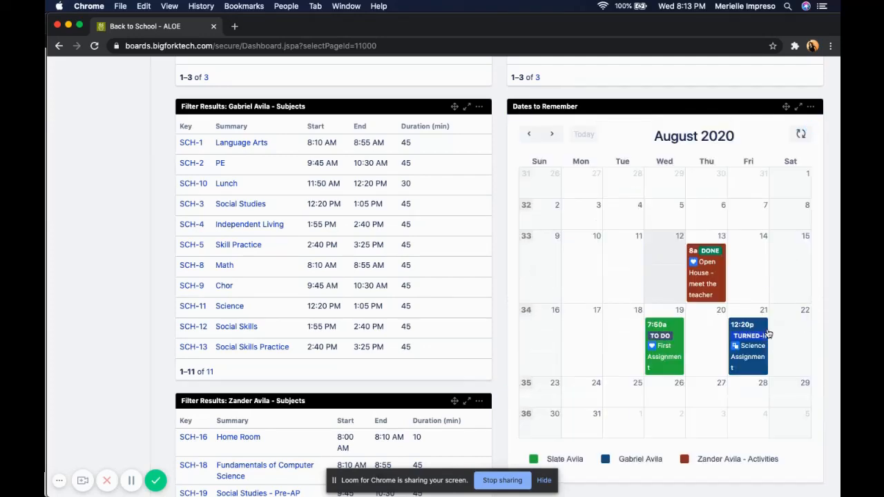